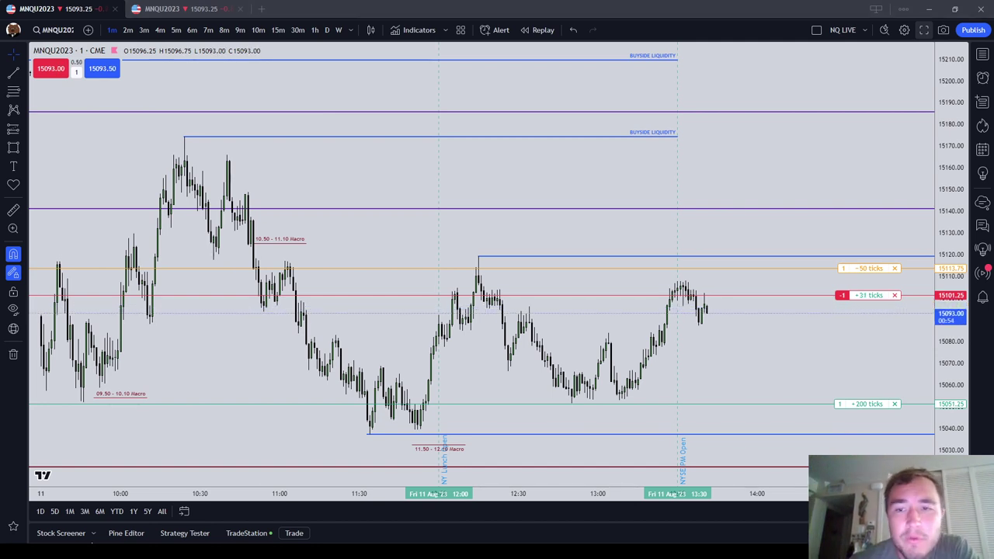
Circle the pair of early session lows beside the 09.50 - 10.10 Macro label with the Brush
scroll(520, 378, down, 1)
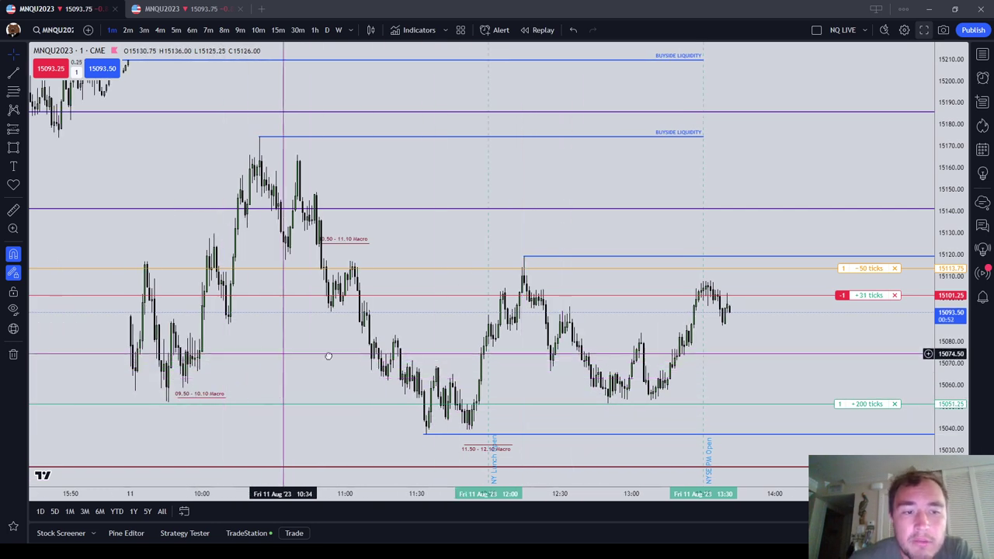
drag(311, 354, 483, 342)
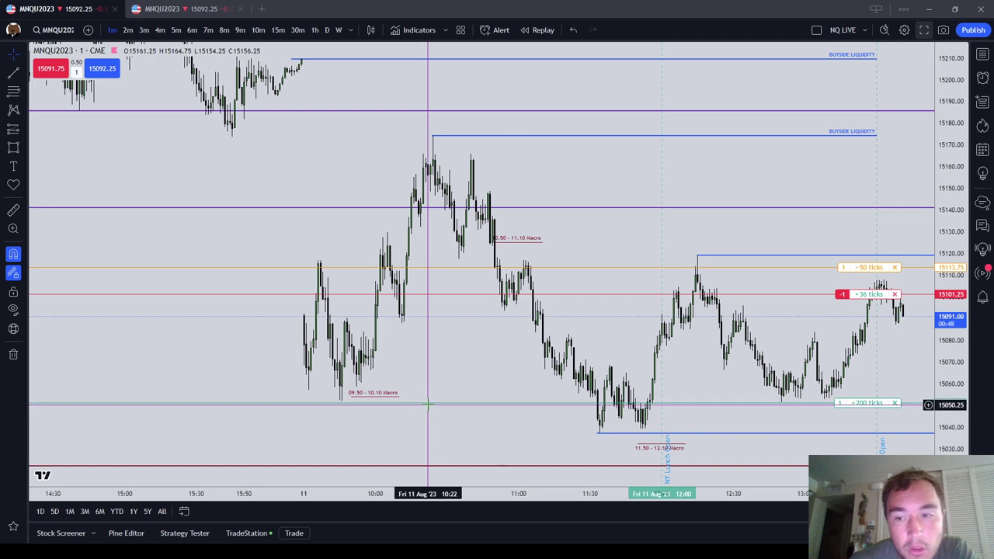
scroll(427, 403, right, 2)
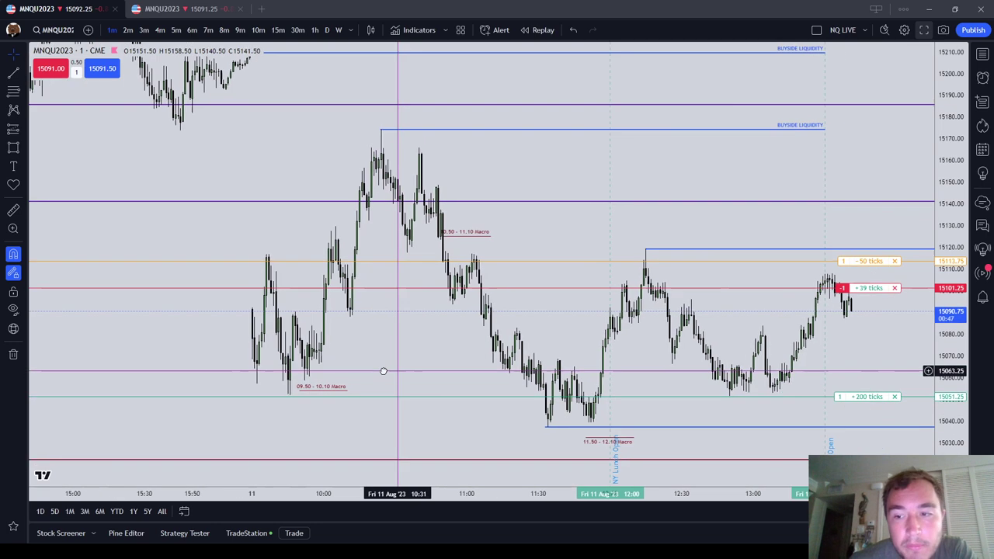
click(26, 76)
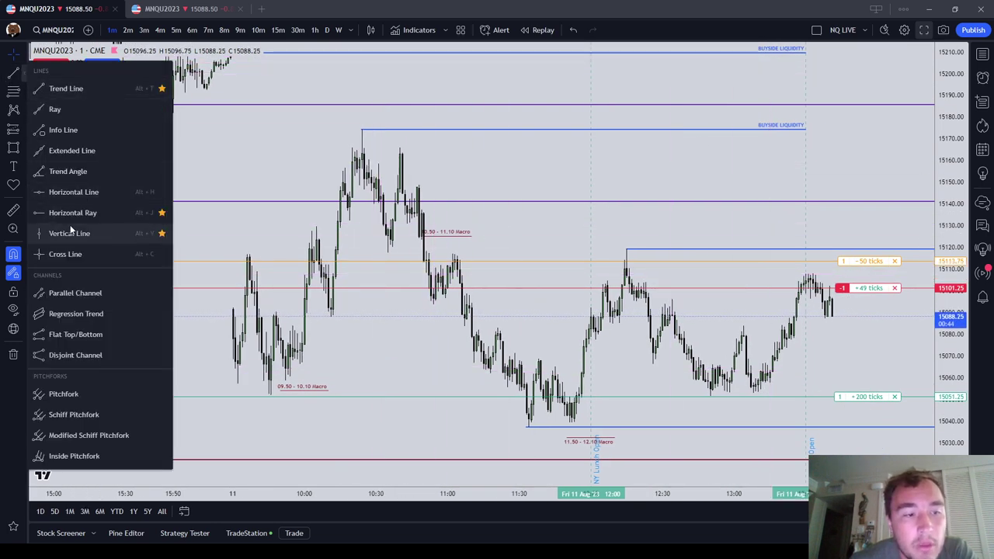
click(26, 147)
click(60, 140)
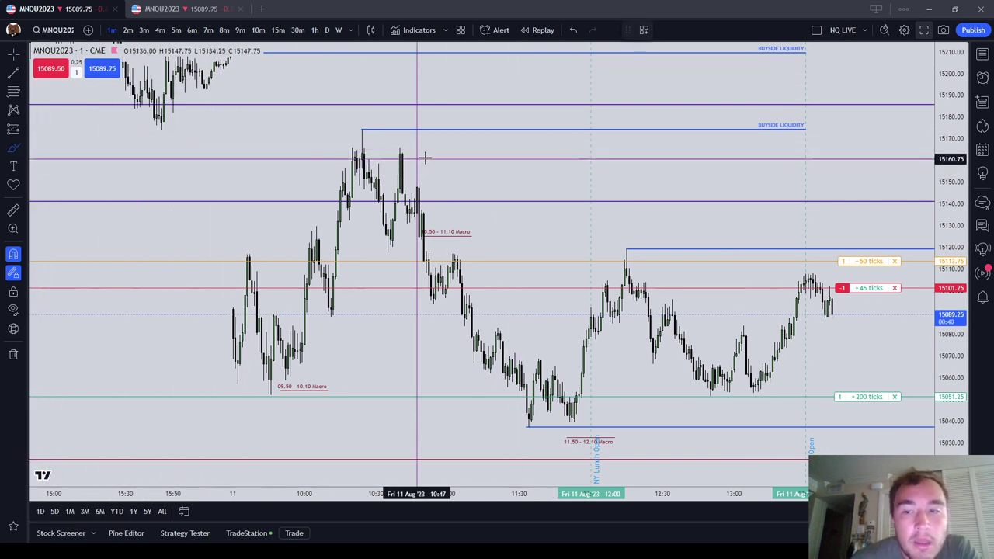
scroll(432, 185, up, 1)
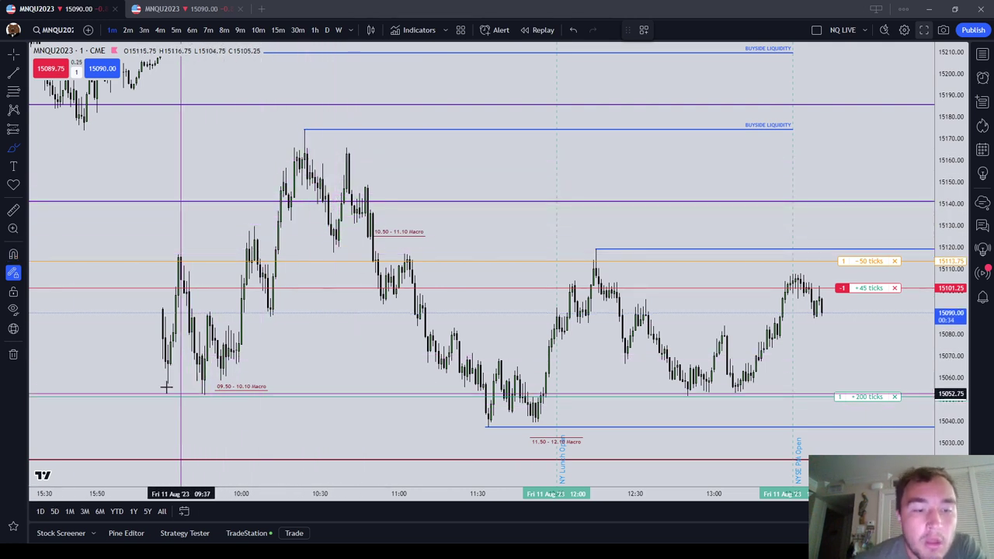
click(199, 387)
drag(162, 389, 221, 388)
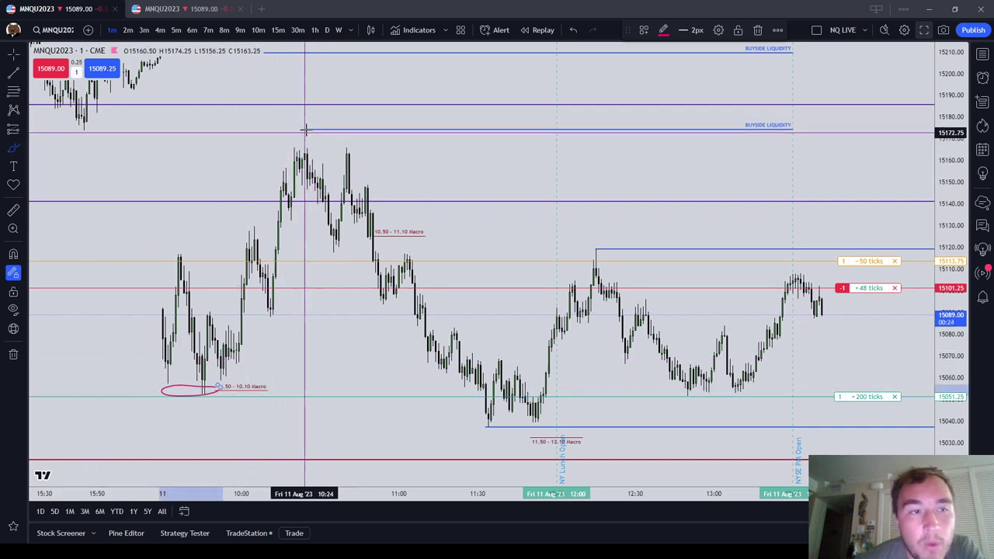
Circle the morning high at the BUYSIDE LIQUIDITY line and the swing low before it with the Brush, and delete both marks
scroll(304, 128, down, 1)
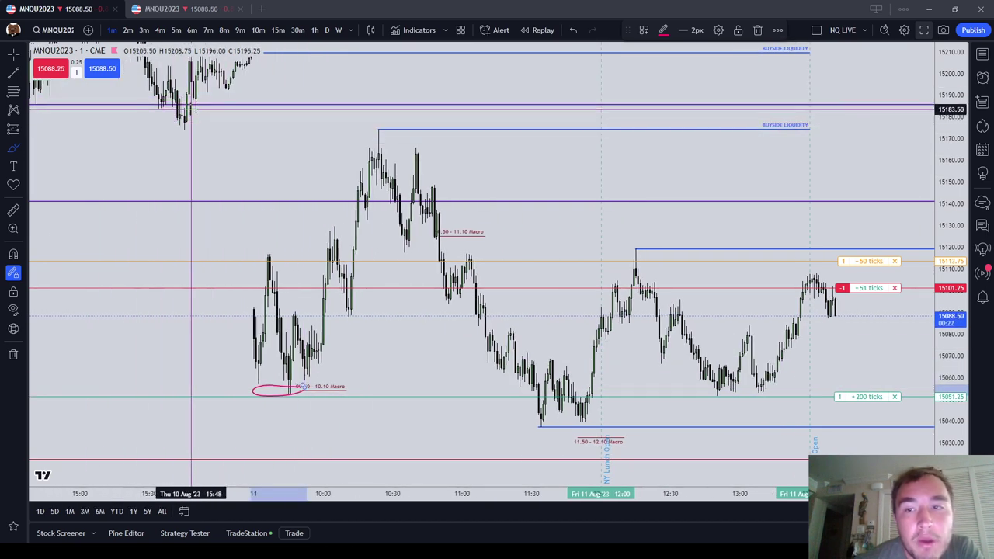
scroll(332, 129, up, 1)
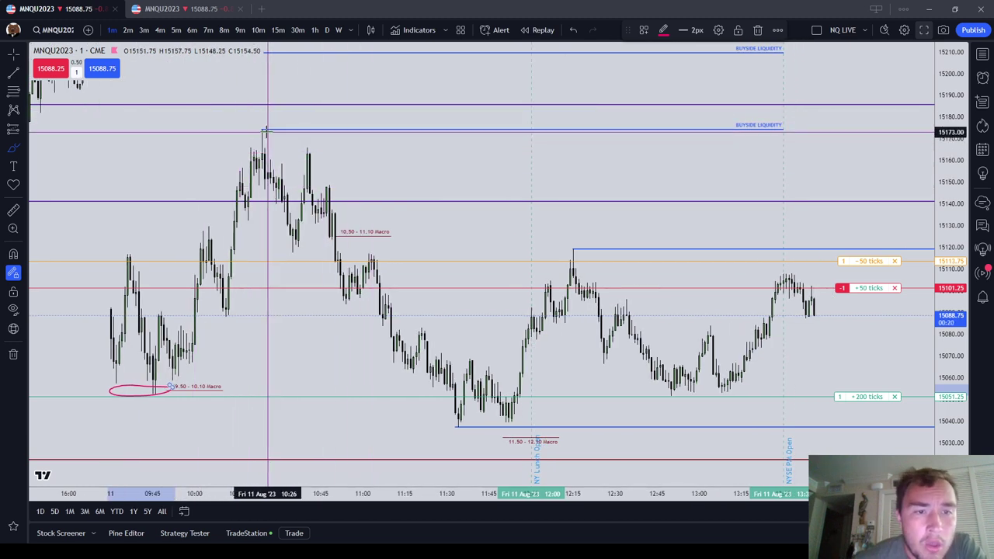
drag(245, 129, 263, 140)
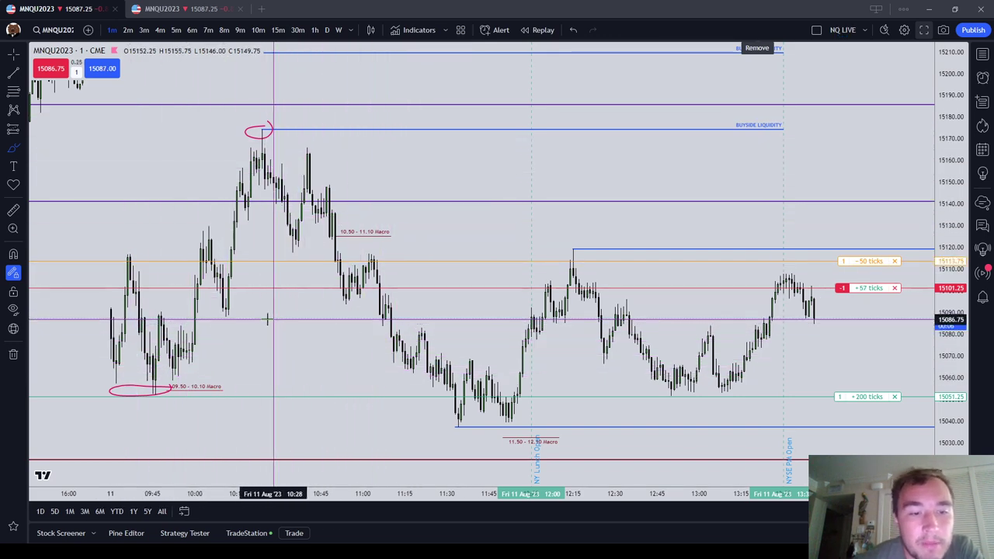
drag(240, 307, 237, 312)
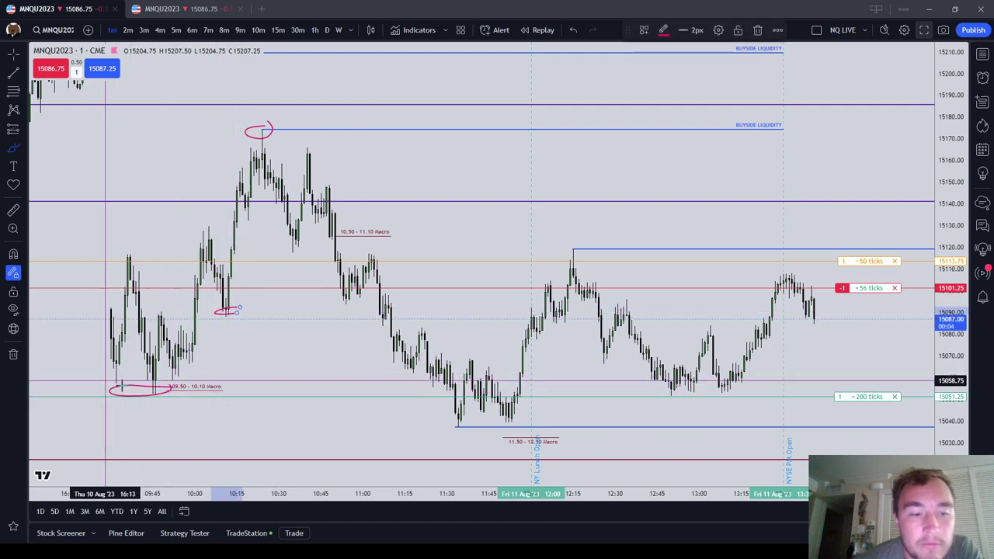
click(759, 31)
click(266, 126)
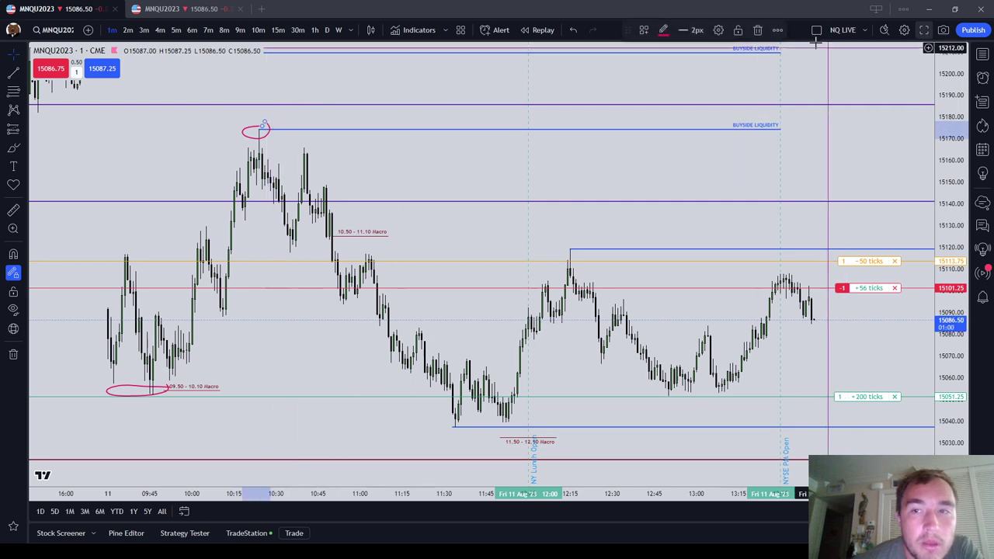
Brush lines along the falling legs after the morning high and circle the pullbacks between them, around the 10.50 - 11.10 Macro
click(12, 148)
drag(256, 182, 278, 237)
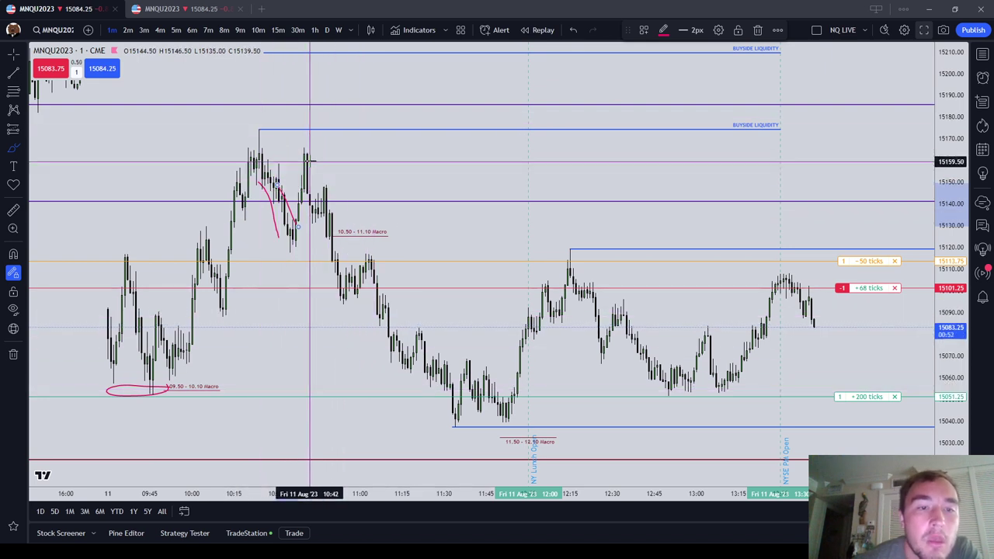
mouse_move(311, 150)
mouse_down()
mouse_move(287, 168)
mouse_move(280, 227)
mouse_move(322, 164)
mouse_move(308, 150)
mouse_up()
mouse_move(329, 183)
mouse_down()
mouse_move(297, 179)
mouse_move(333, 195)
mouse_move(304, 206)
mouse_move(337, 229)
mouse_move(334, 211)
mouse_up()
mouse_move(369, 256)
mouse_down()
mouse_move(344, 262)
mouse_move(358, 297)
mouse_up()
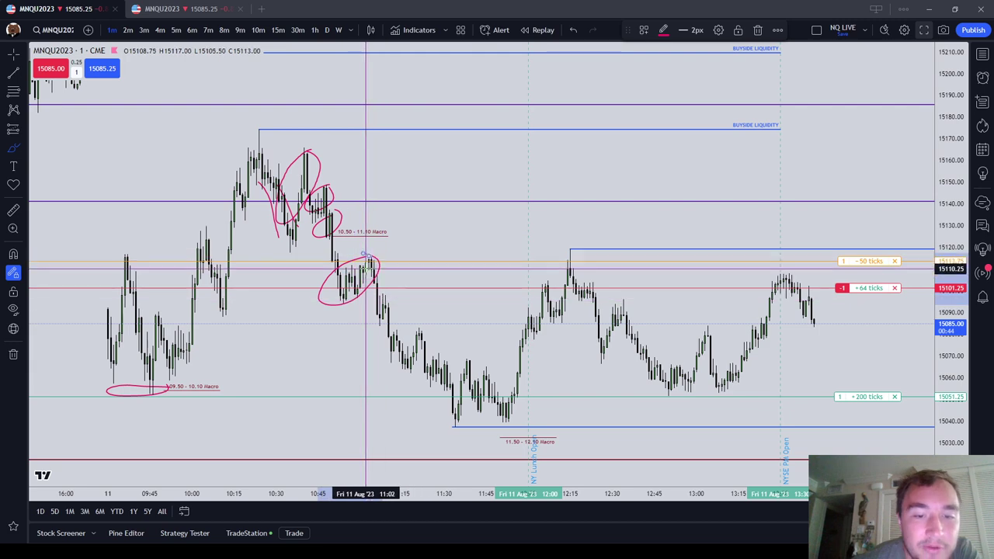
mouse_move(370, 256)
mouse_down()
mouse_move(448, 380)
mouse_move(464, 386)
mouse_up()
drag(366, 314, 422, 394)
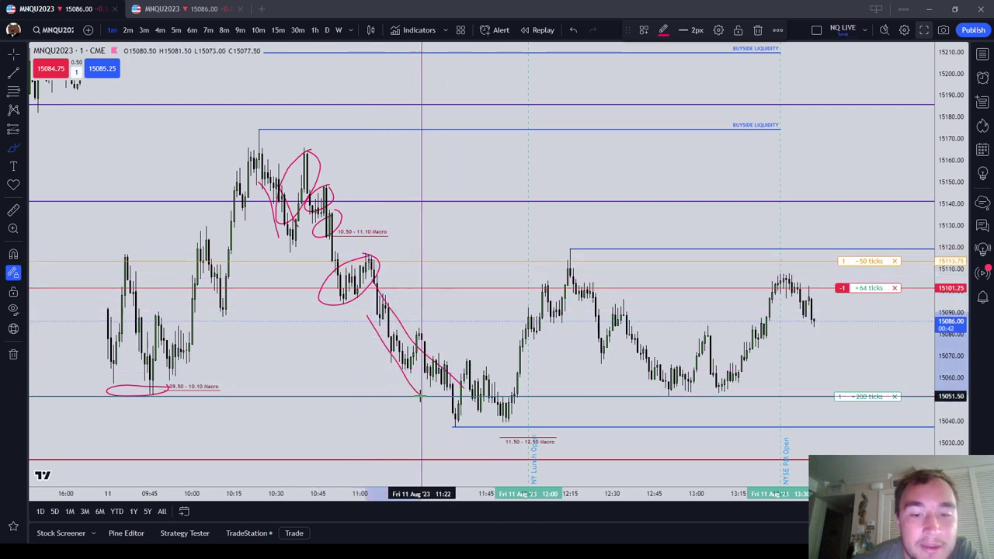
Delete the two brush lines on the lower decline and the circles around the second high and the 11:00 pullback
click(758, 31)
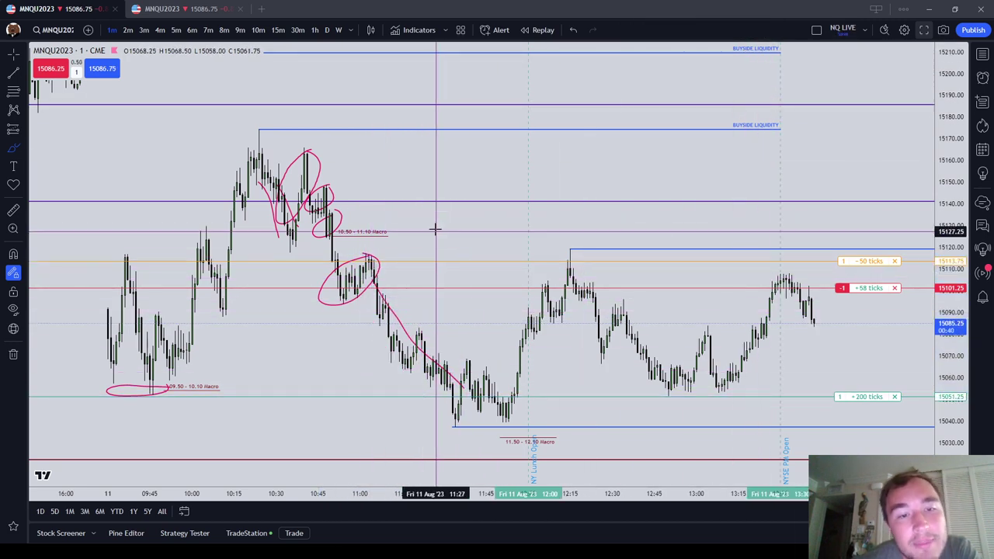
click(309, 156)
click(757, 30)
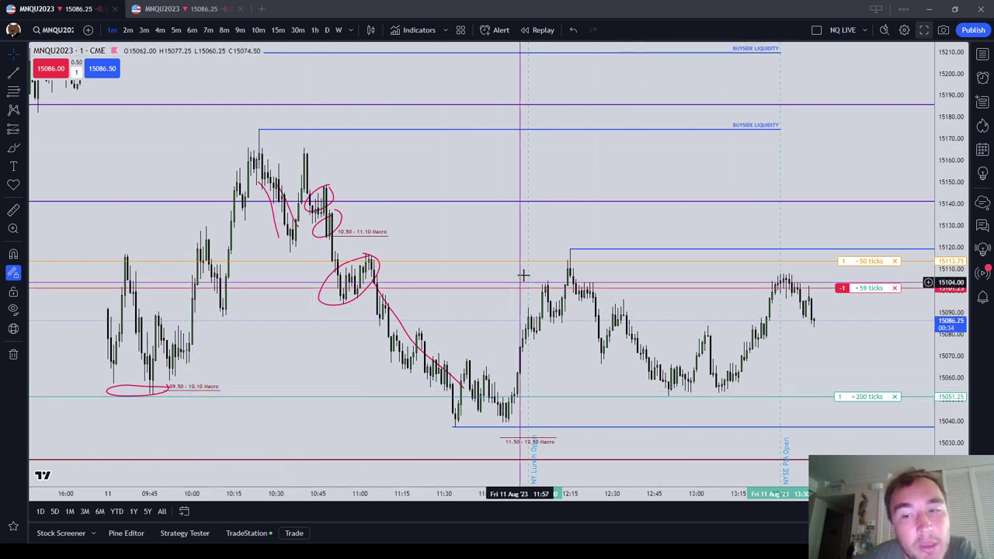
click(376, 266)
click(757, 30)
click(377, 295)
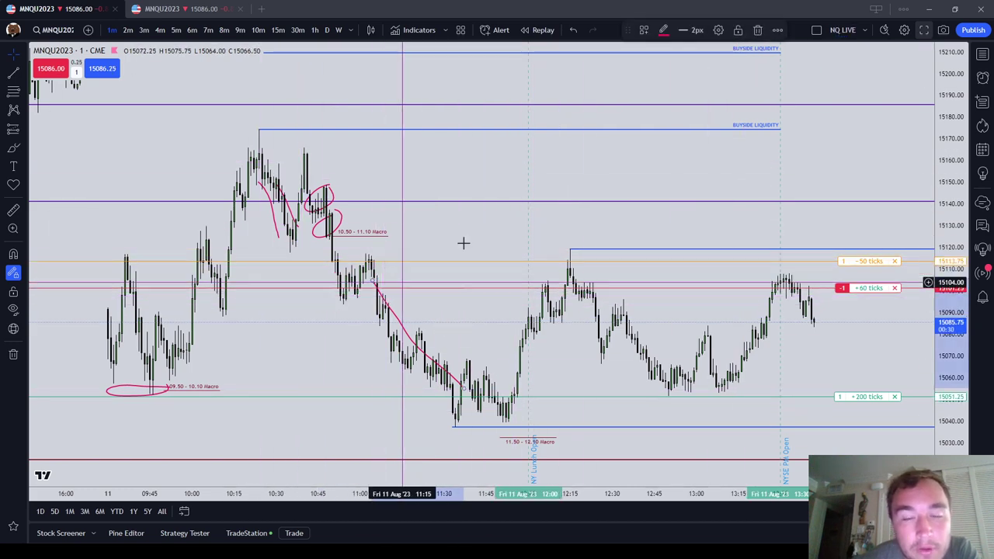
click(757, 30)
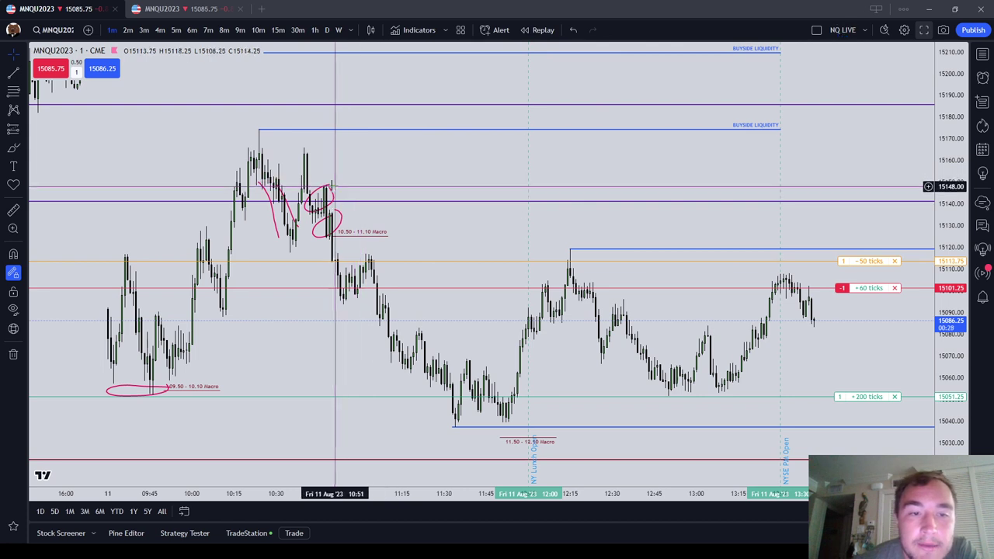
Delete the remaining brush marks above the 10.50 - 11.10 Macro label and the ellipse under the early session lows
click(331, 187)
click(755, 31)
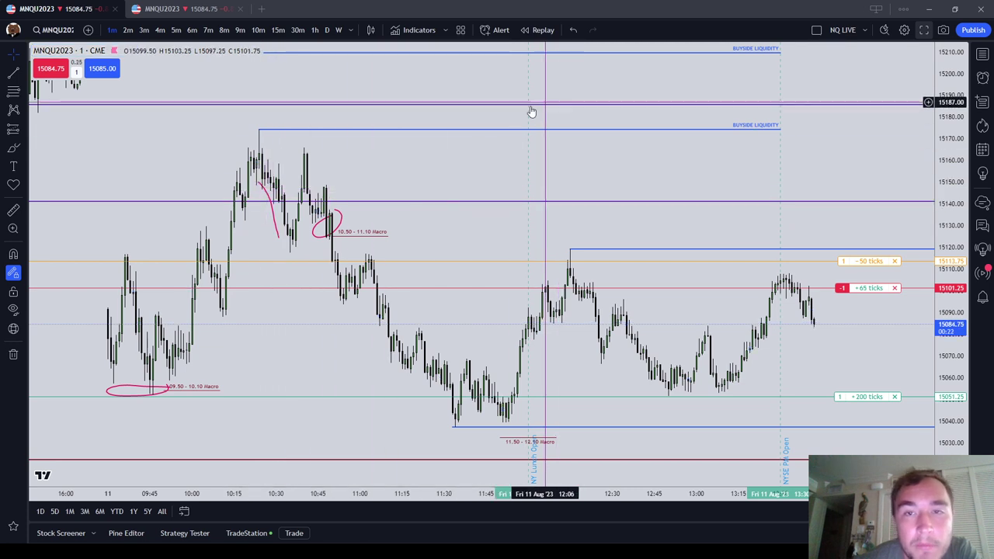
click(262, 194)
click(759, 30)
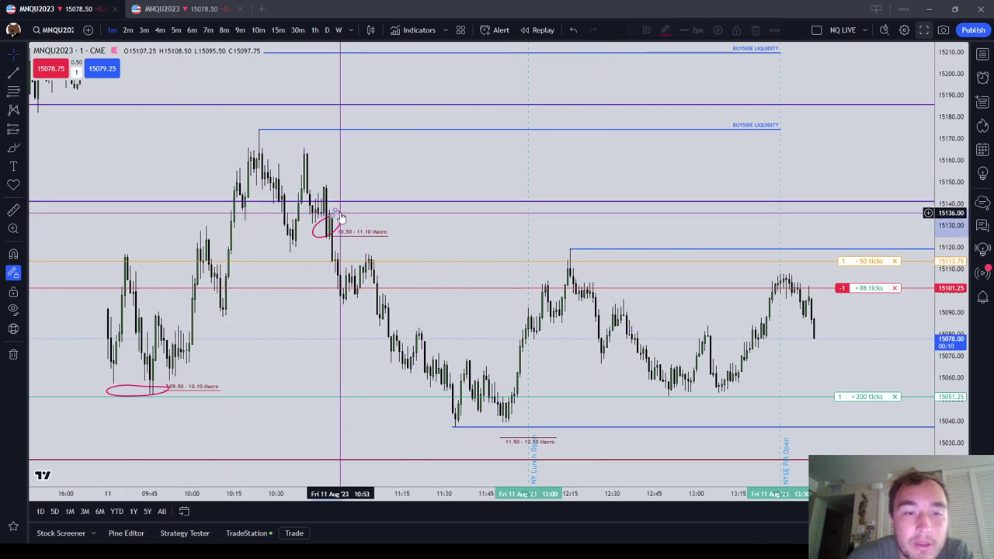
click(757, 30)
click(165, 389)
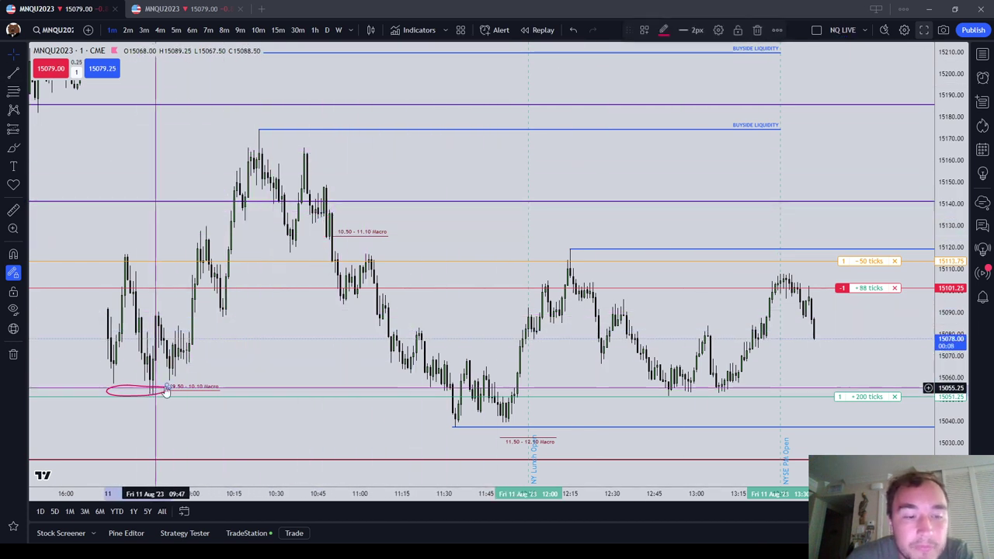
Brush two roughly parallel rising lines along the rally from about 11:50 to 12:15 above the 11.50 - 12.10 Macro label
click(11, 147)
scroll(590, 235, up, 1)
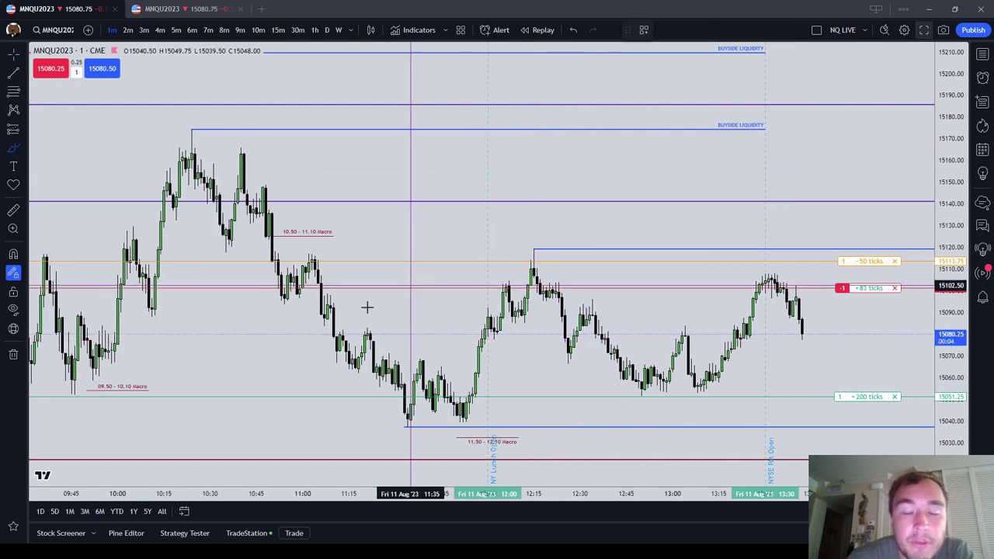
scroll(486, 319, down, 1)
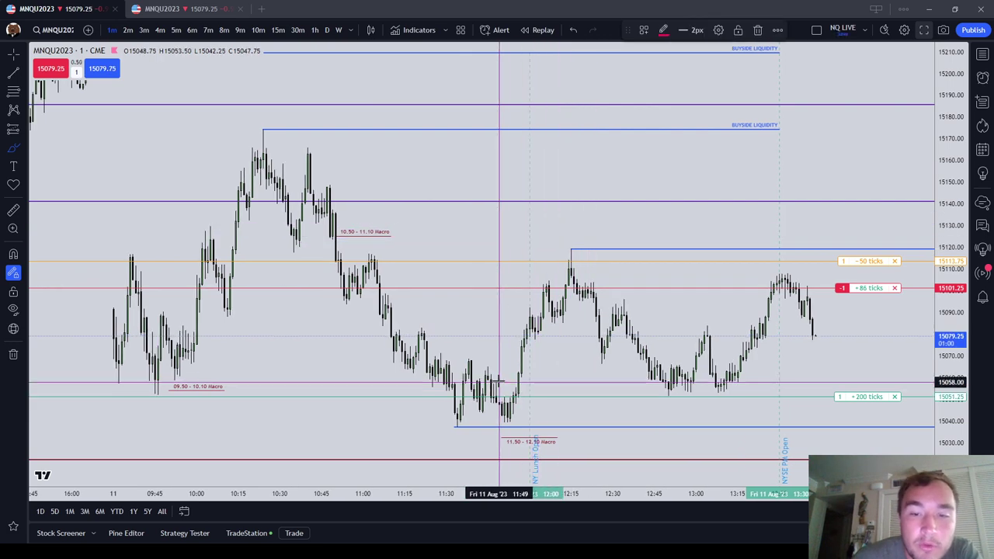
drag(499, 380, 565, 268)
drag(506, 402, 577, 298)
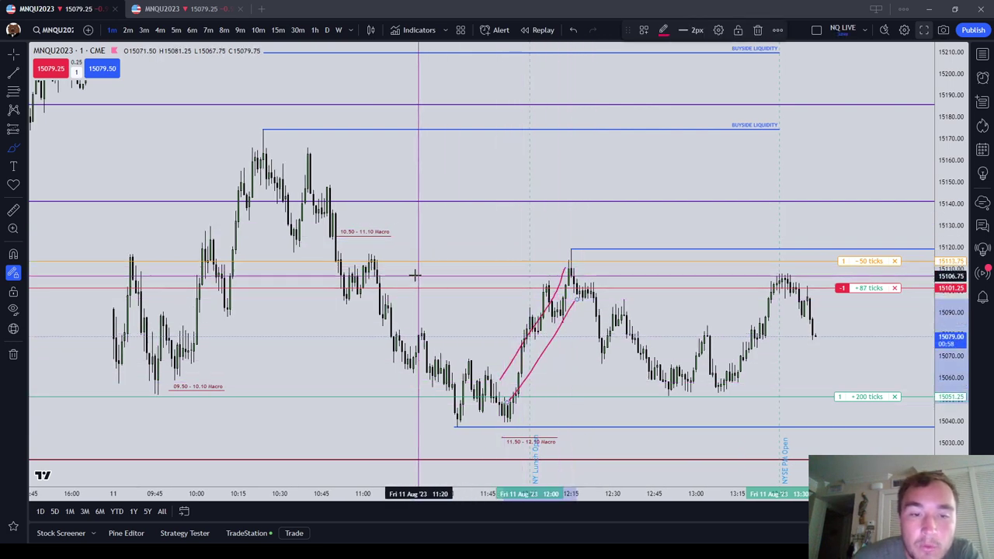
mouse_move(396, 263)
mouse_down()
mouse_move(362, 253)
mouse_move(359, 267)
mouse_move(394, 261)
mouse_up()
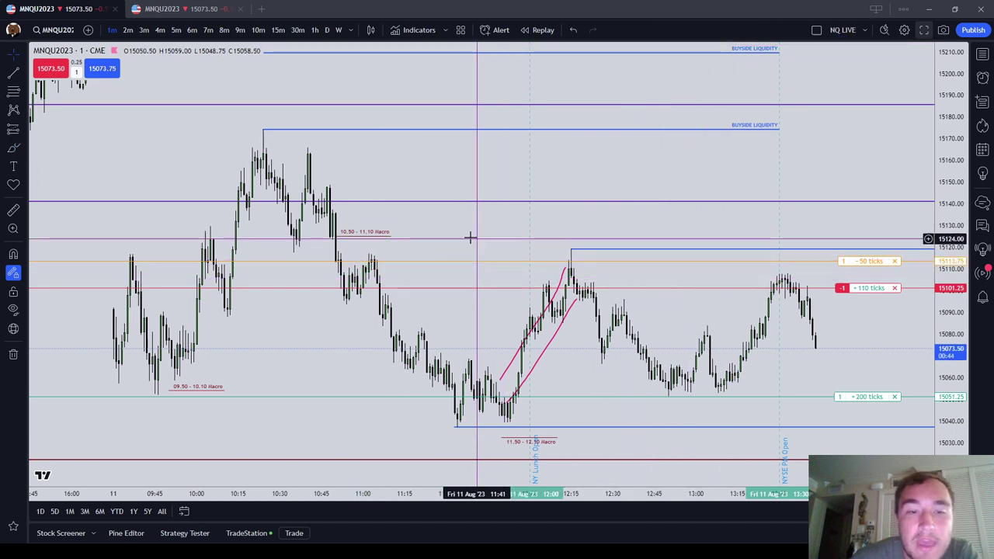
Delete both rising brush lines from the midday rally
click(569, 318)
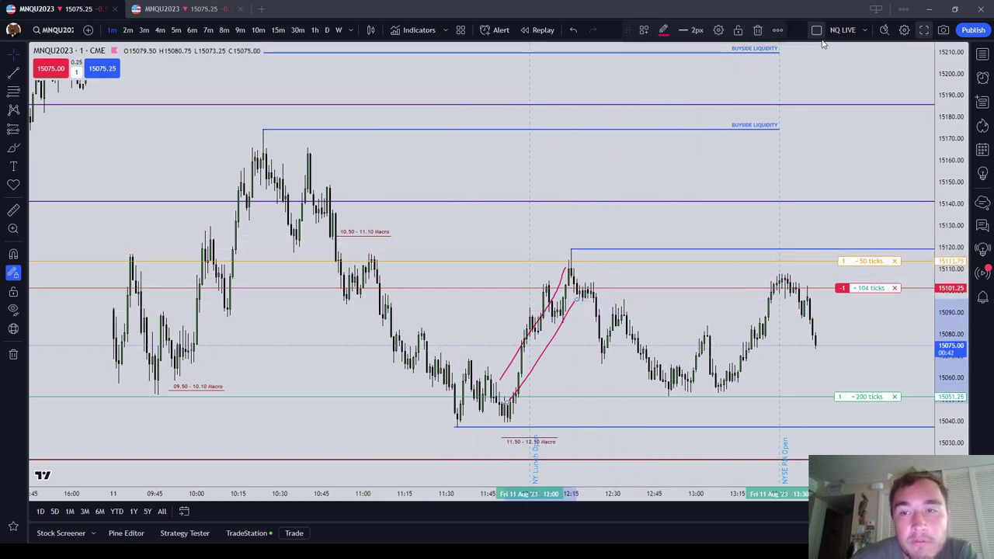
click(759, 31)
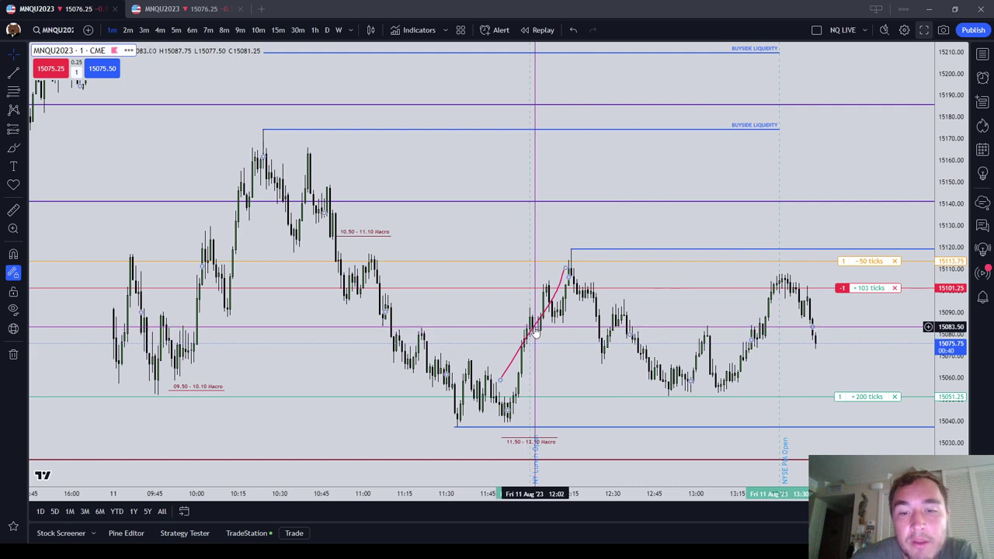
click(760, 31)
With magnet snapping on, draw a horizontal trend line at 15196.00 from the 12:27 low to 13:48 on Thu 10 Aug
scroll(502, 170, down, 5)
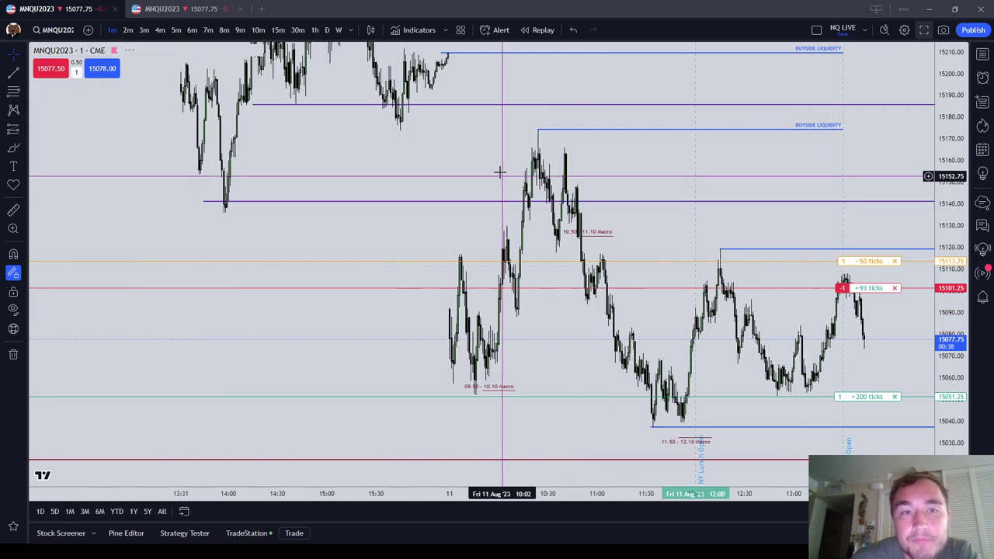
drag(474, 166, 734, 398)
scroll(686, 378, up, 2)
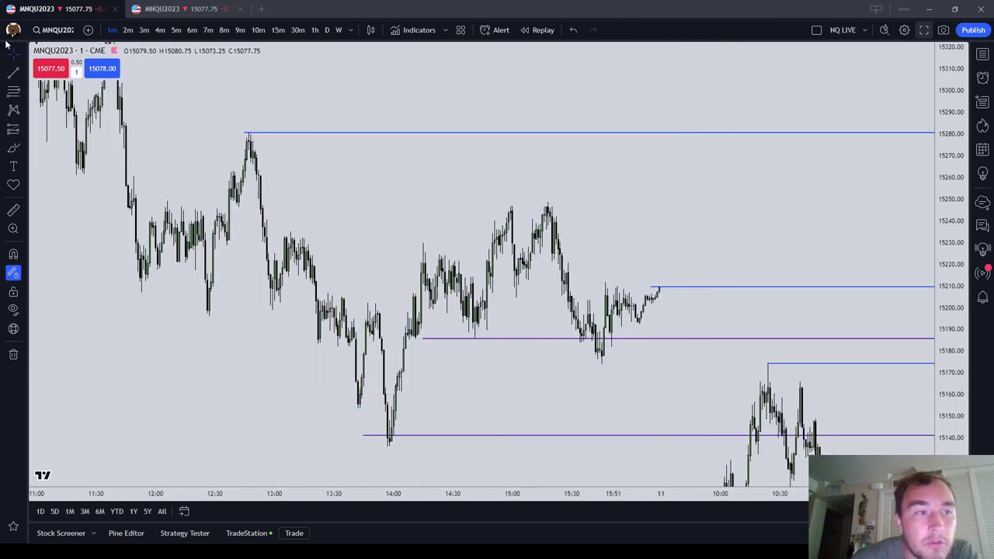
click(13, 73)
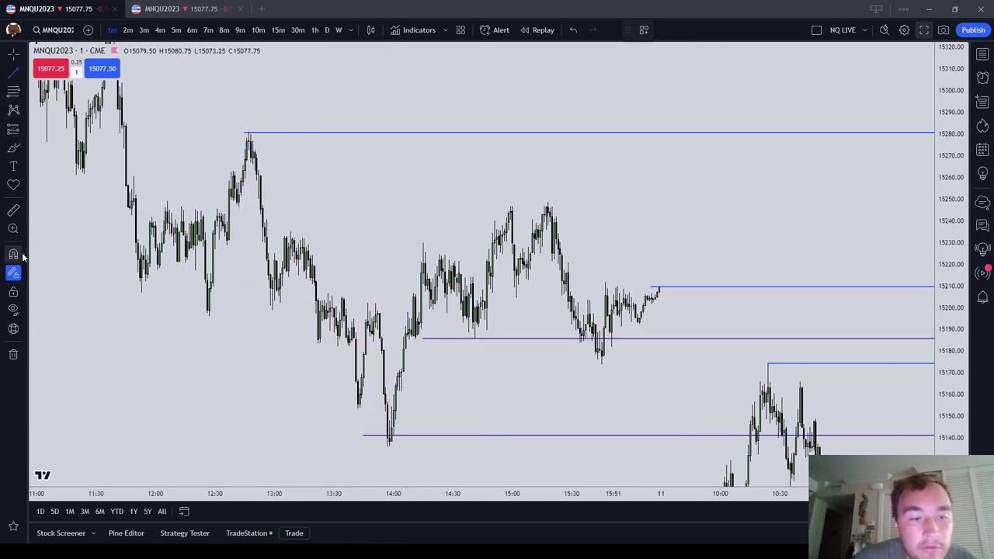
click(209, 316)
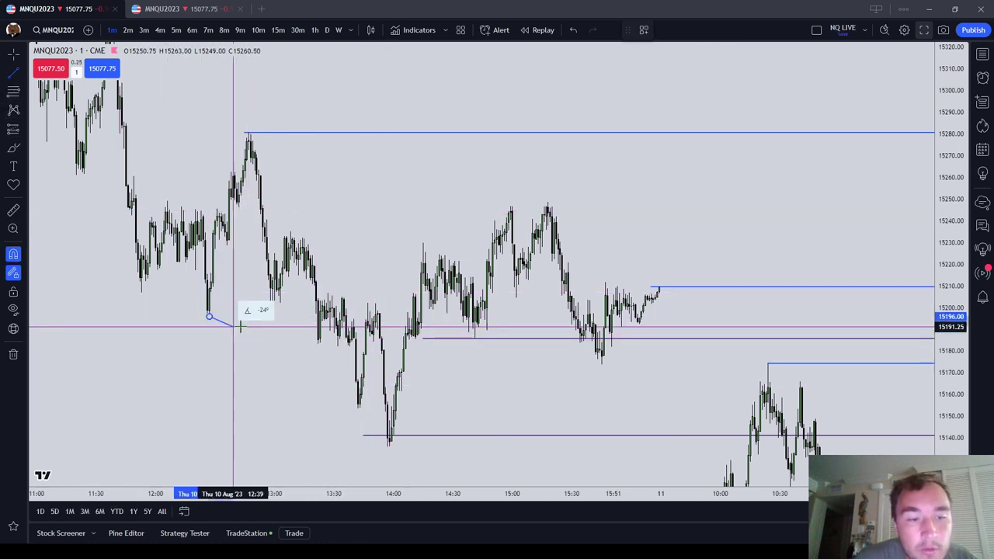
shift+click(369, 316)
drag(361, 233, 413, 261)
click(354, 345)
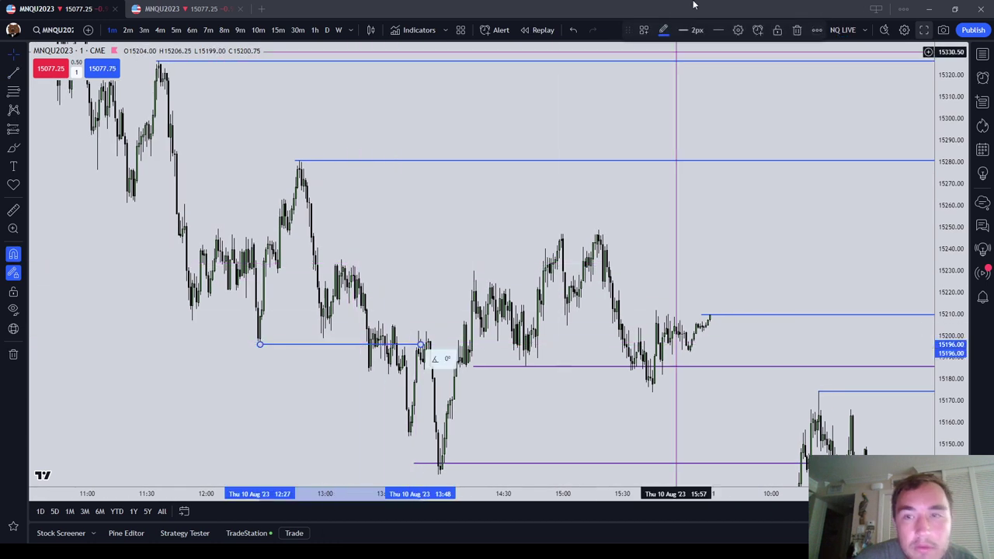
Apply the Sellside Liquidity (Purged) drawing template to the new trend line and deselect it
click(644, 29)
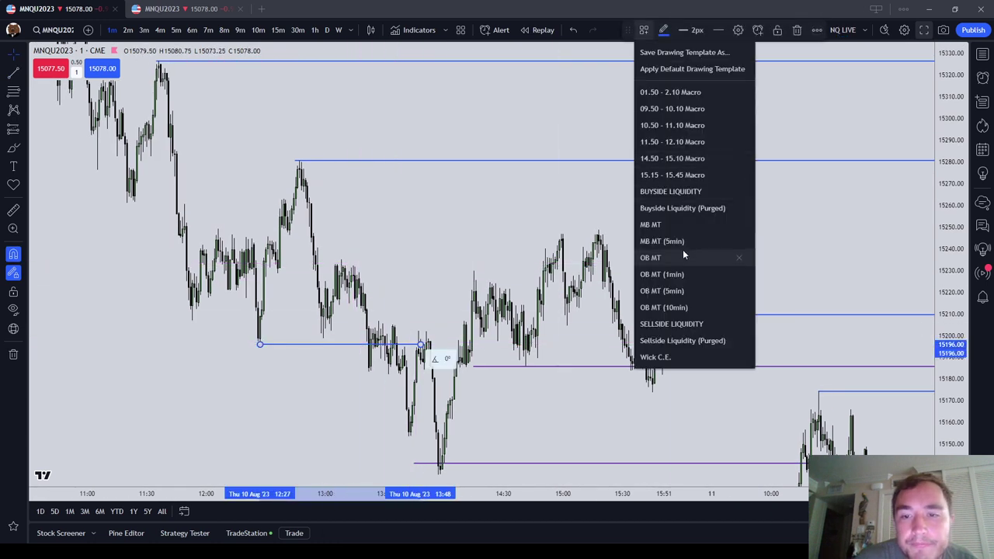
click(675, 337)
right_click(471, 267)
click(425, 215)
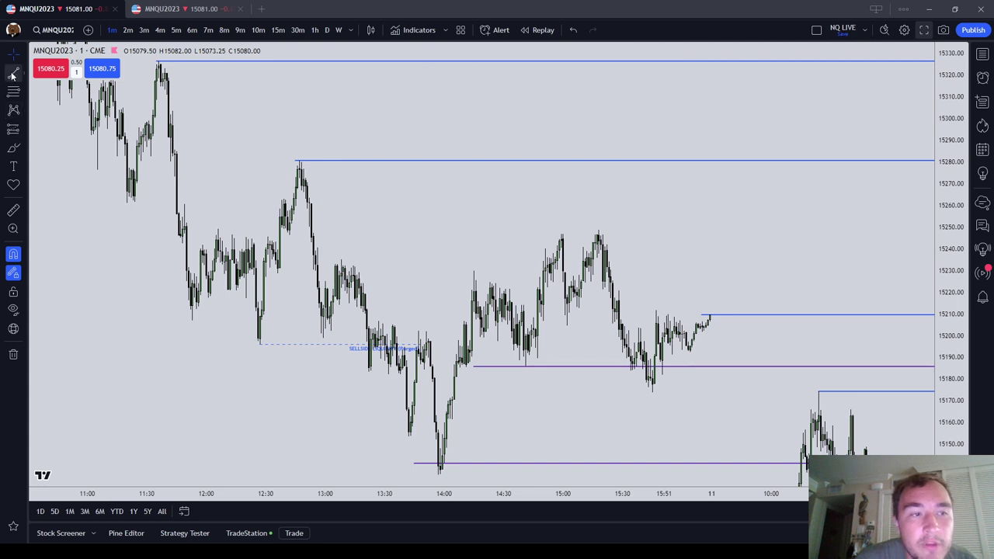
Brush a circle around the 12:47 swing high on 10 Aug and two falling lines along the decline from it
click(24, 110)
click(14, 148)
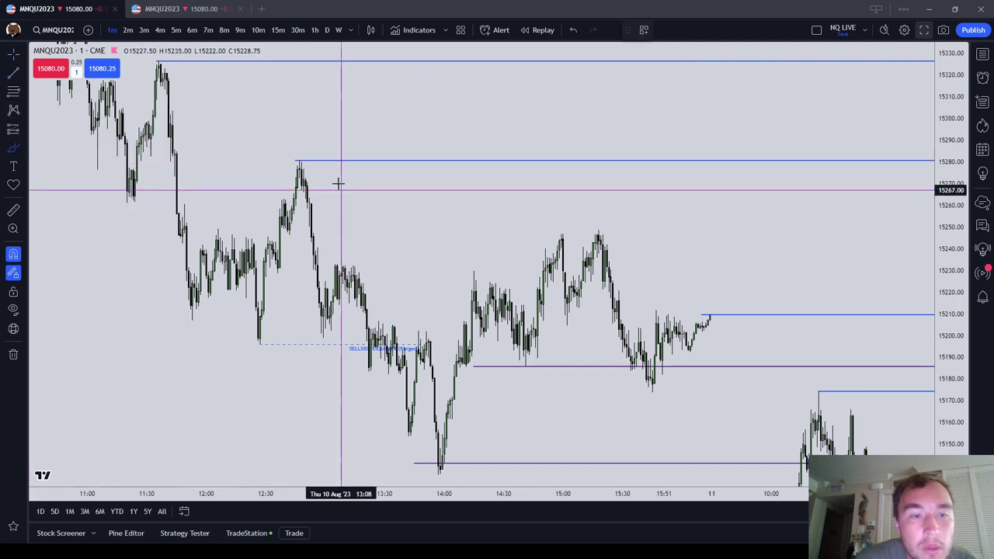
drag(305, 174, 286, 160)
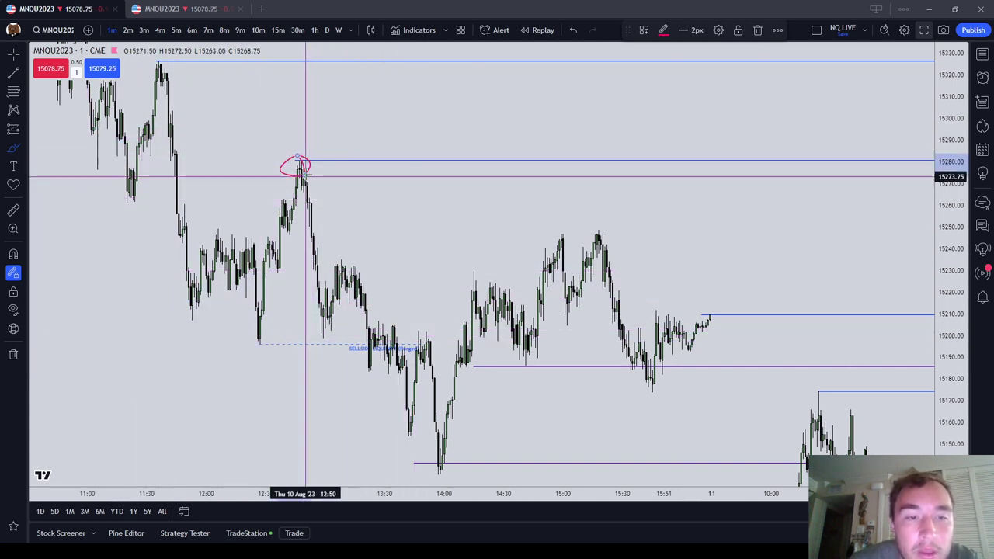
drag(302, 166, 405, 314)
drag(298, 255, 350, 326)
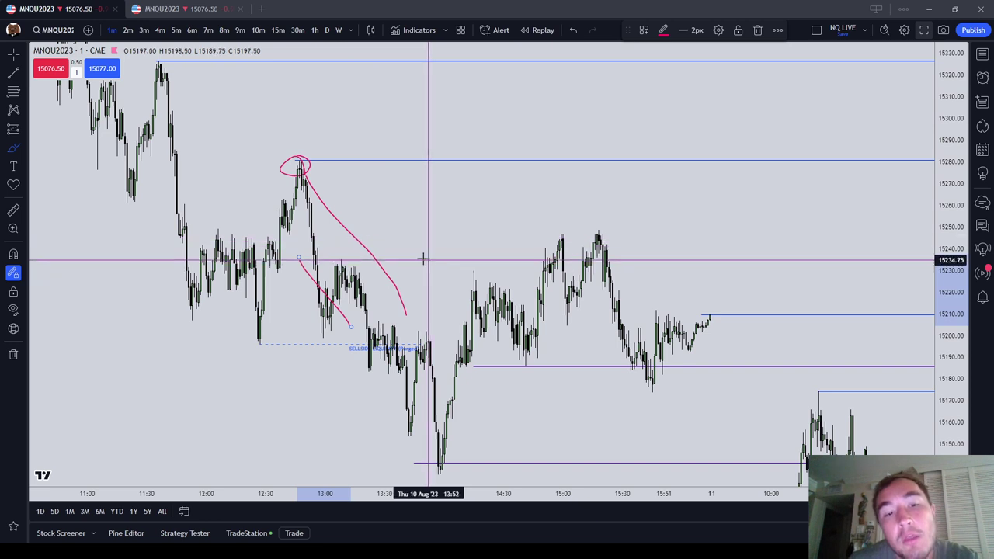
key(Escape)
Delete the brush marks around the 12:47 high and its decline, and delete the dashed purged sellside line at 15196.00
click(359, 242)
click(757, 30)
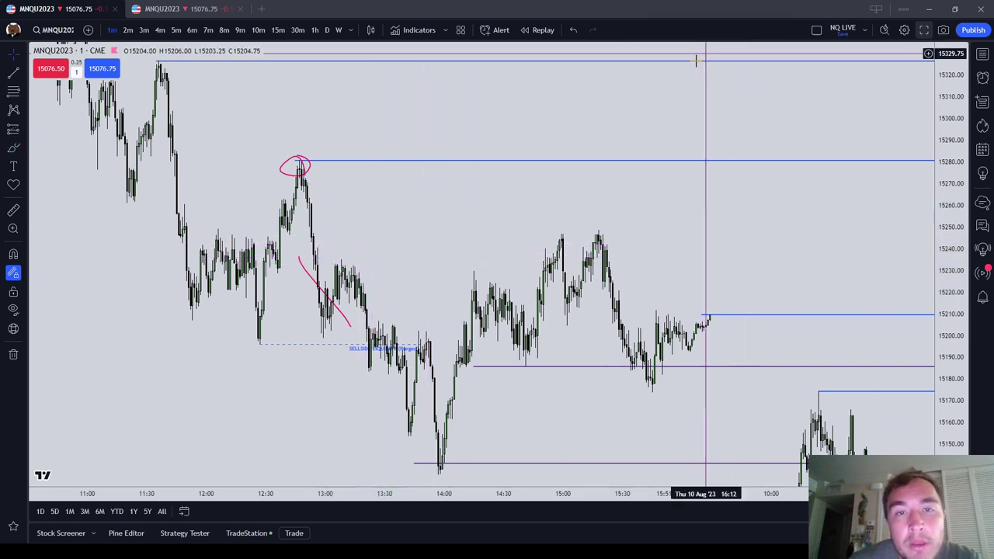
click(304, 162)
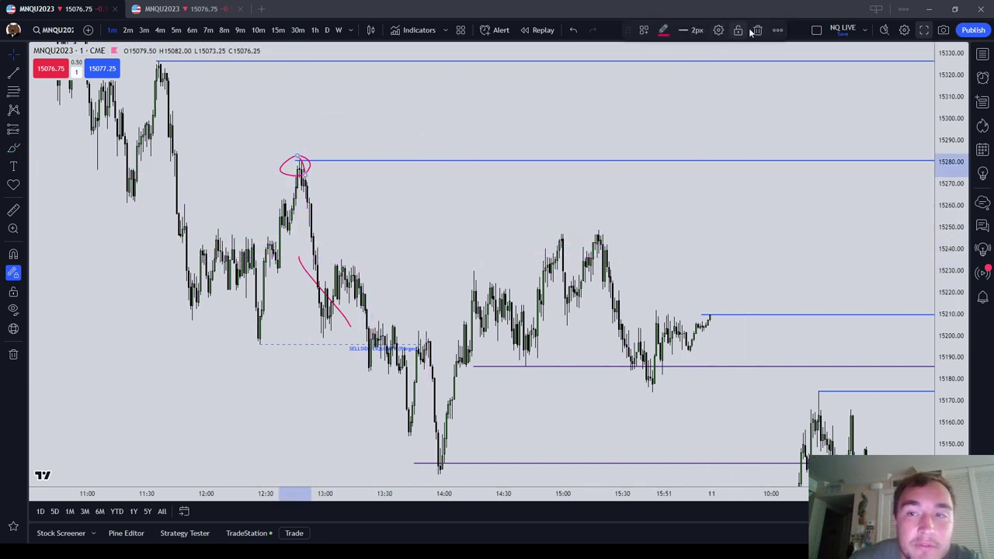
click(756, 31)
click(311, 275)
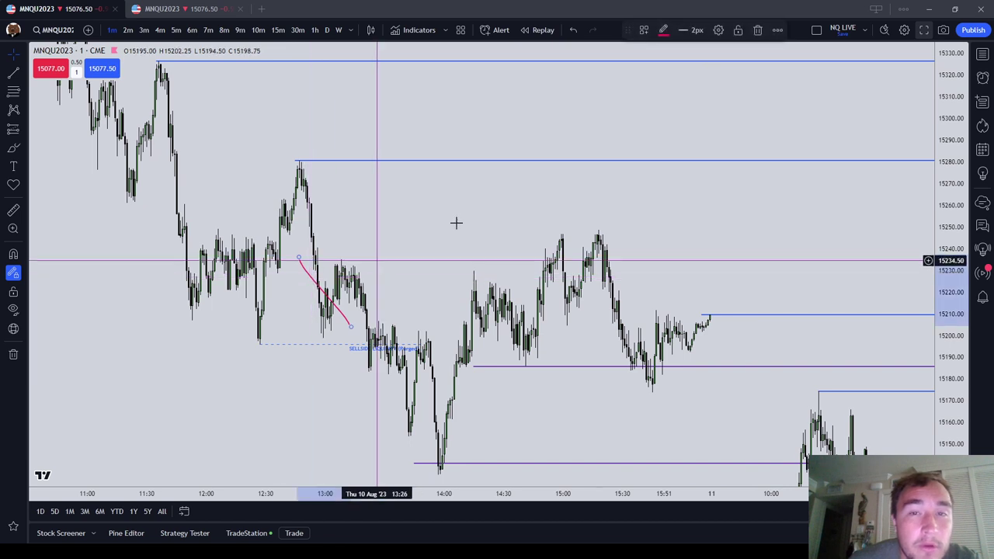
click(757, 31)
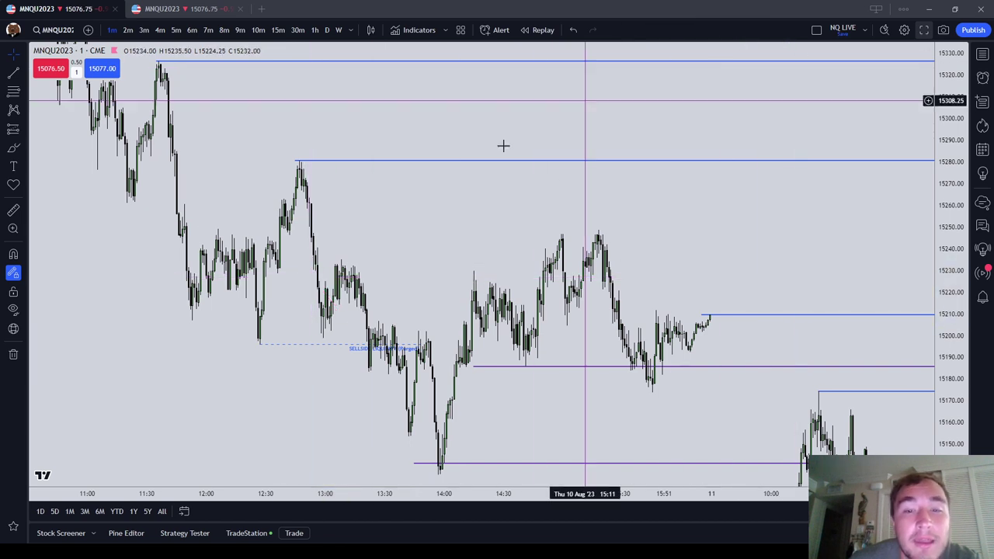
click(417, 344)
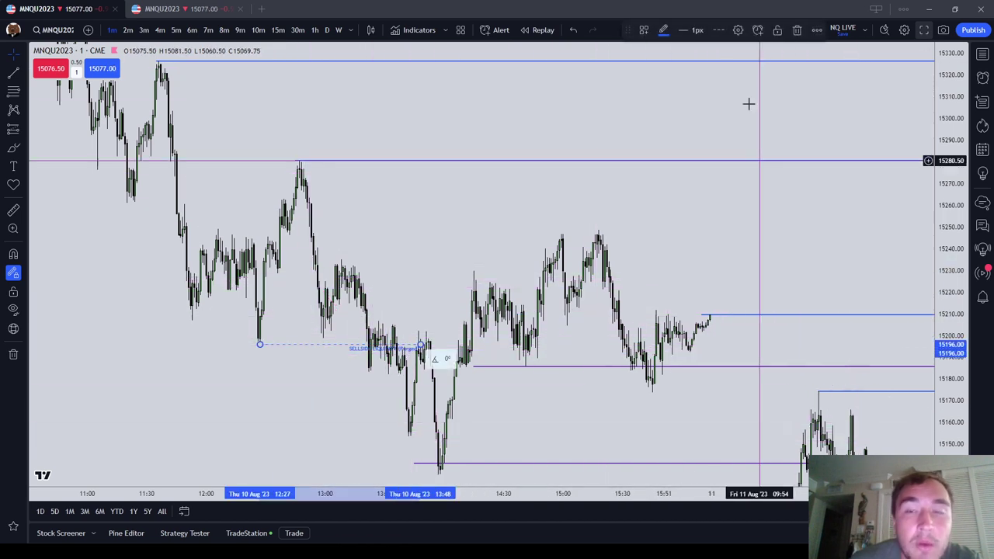
click(795, 31)
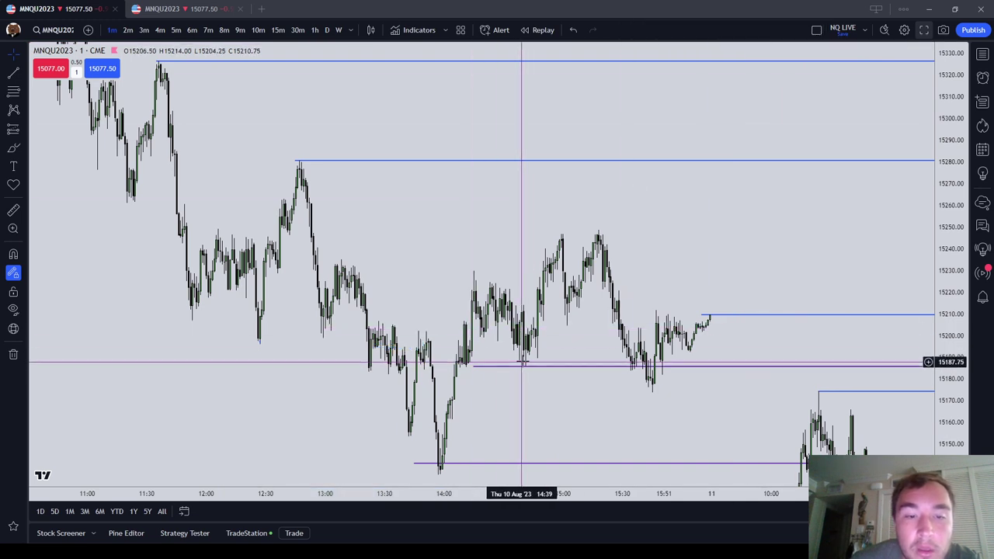
Examine the 10 Aug afternoon and 11 Aug sessions, and the price action of Wed 9 Aug
drag(521, 226, 415, 162)
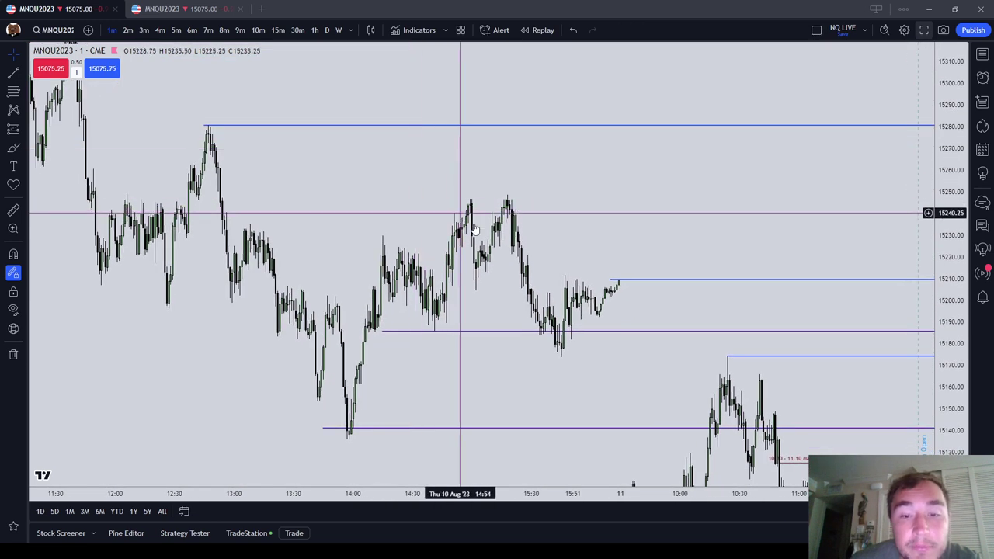
scroll(645, 244, down, 2)
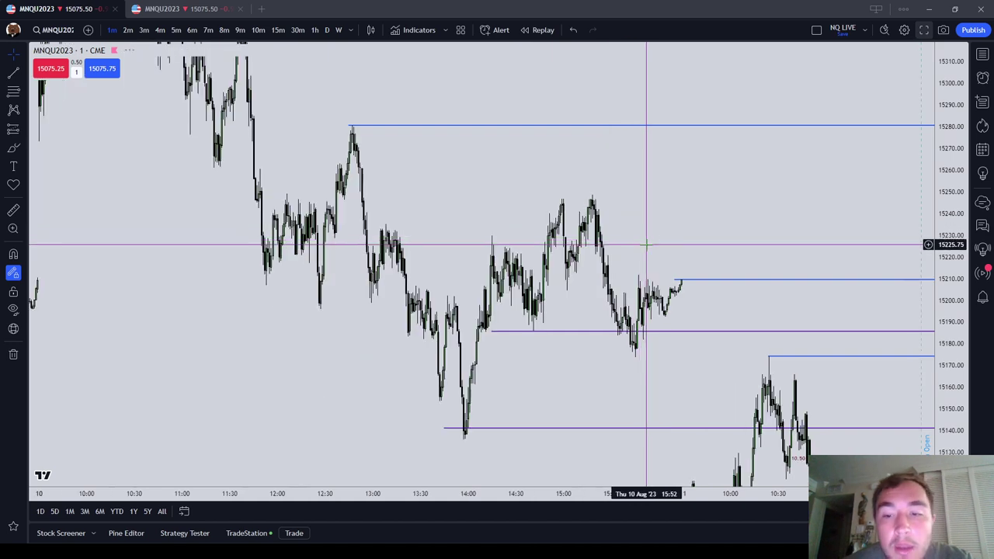
drag(643, 244, 361, 48)
scroll(526, 196, up, 1)
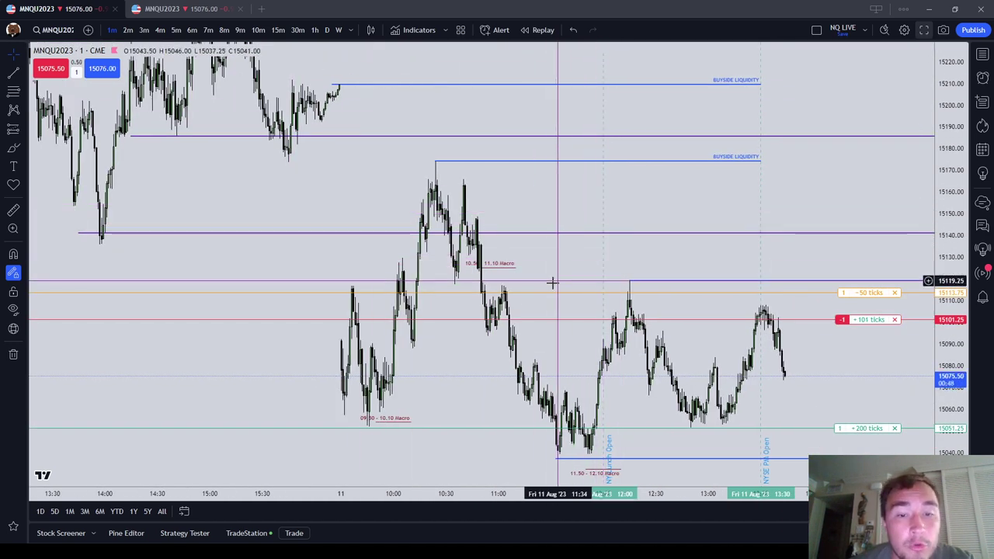
scroll(543, 282, up, 2)
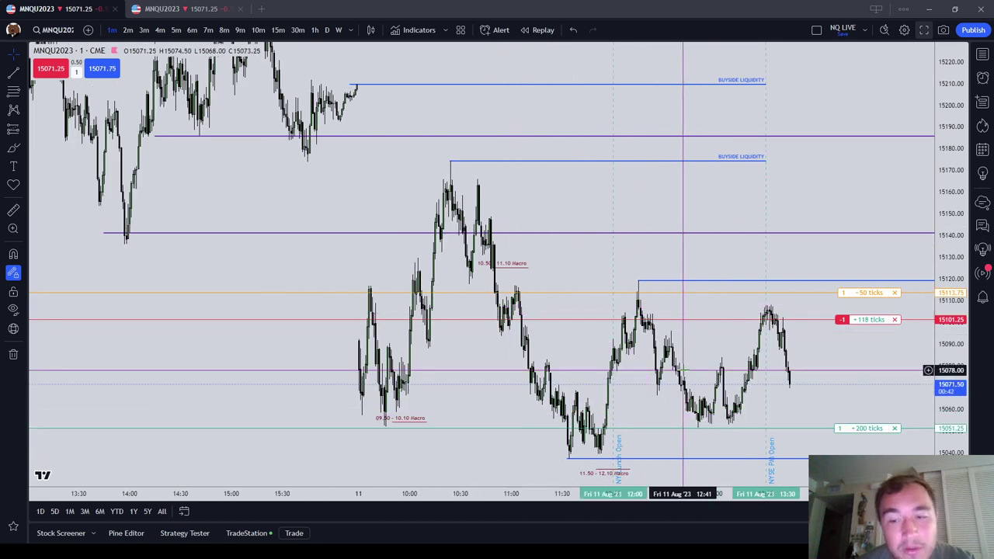
scroll(683, 371, down, 3)
drag(370, 195, 777, 456)
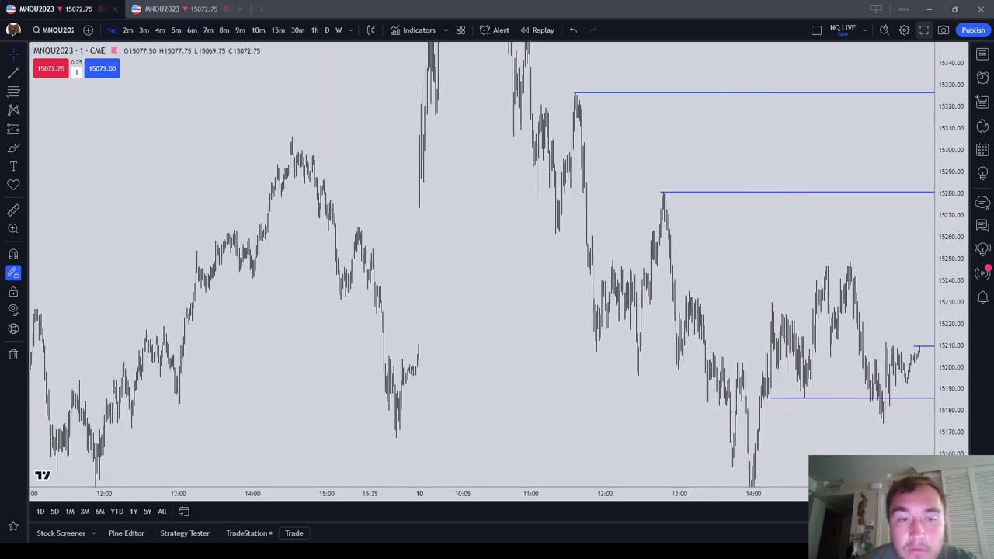
scroll(627, 455, up, 1)
drag(380, 420, 861, 382)
scroll(861, 381, up, 2)
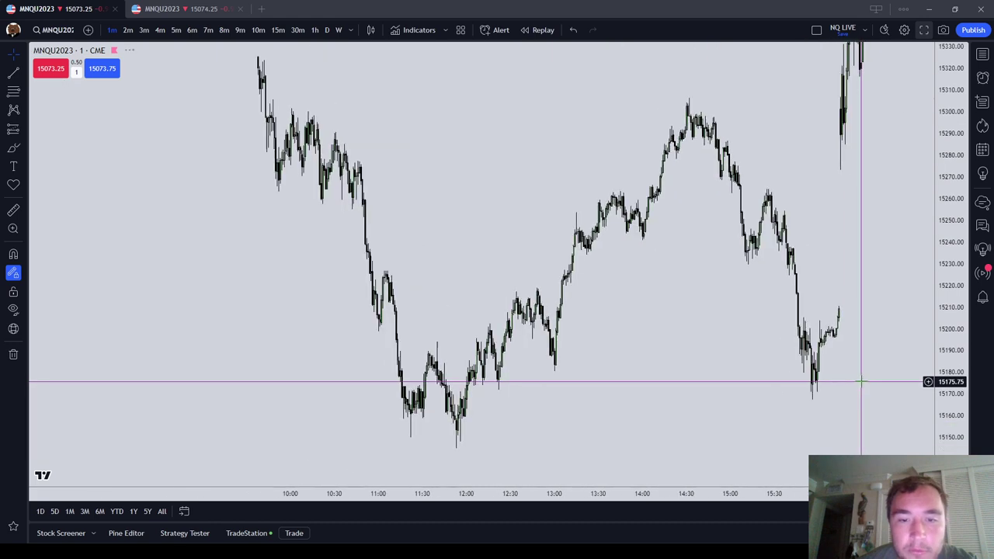
scroll(861, 381, up, 2)
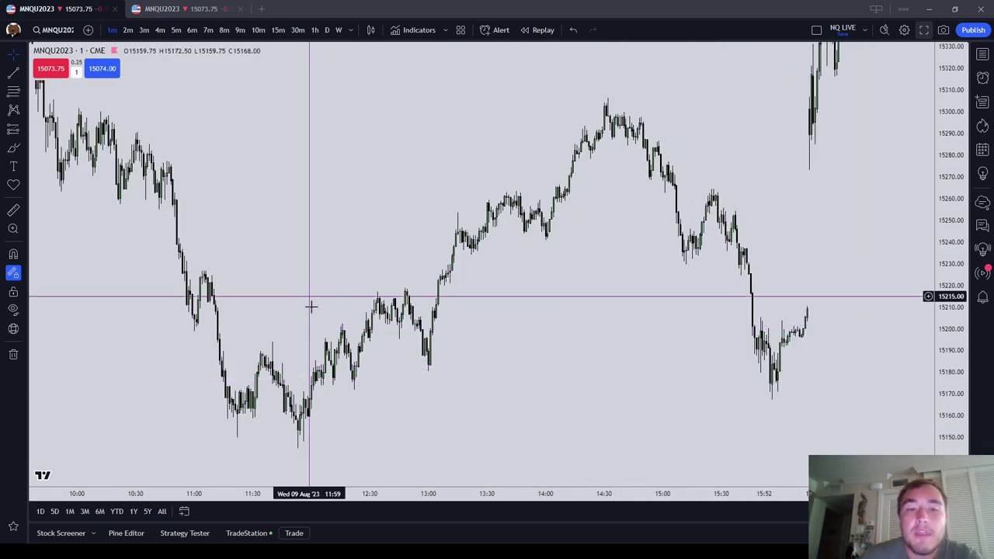
scroll(315, 160, up, 1)
scroll(315, 160, down, 3)
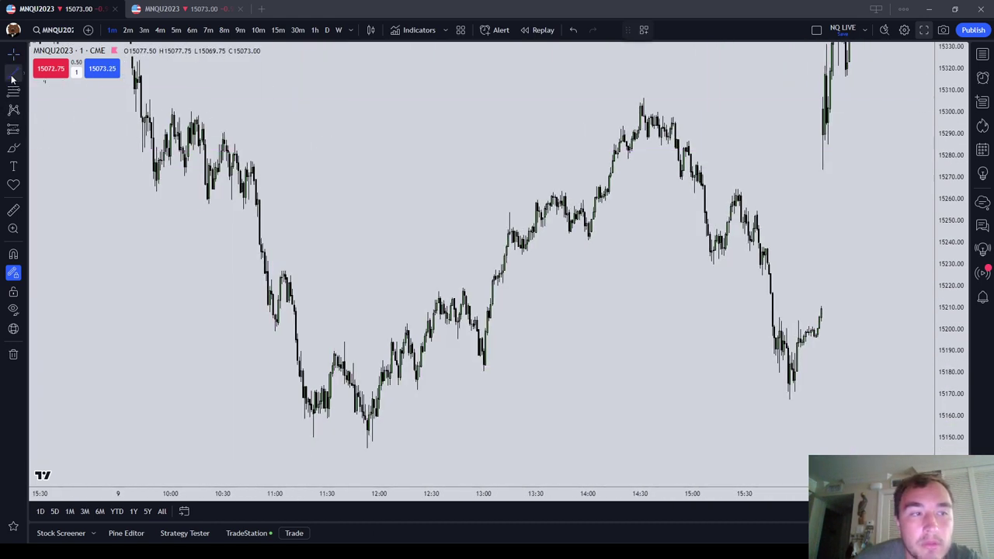
Draw a horizontal trend line at 15301.50 from 09:37 to 14:58 on Wed 9 Aug and apply the SELLSIDE LIQUIDITY template
drag(130, 108, 688, 108)
click(644, 30)
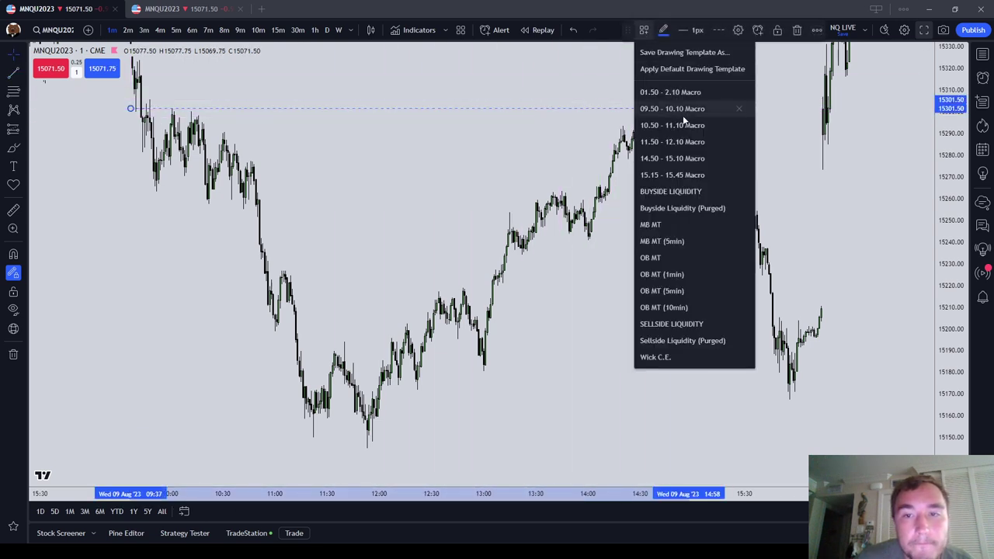
click(683, 323)
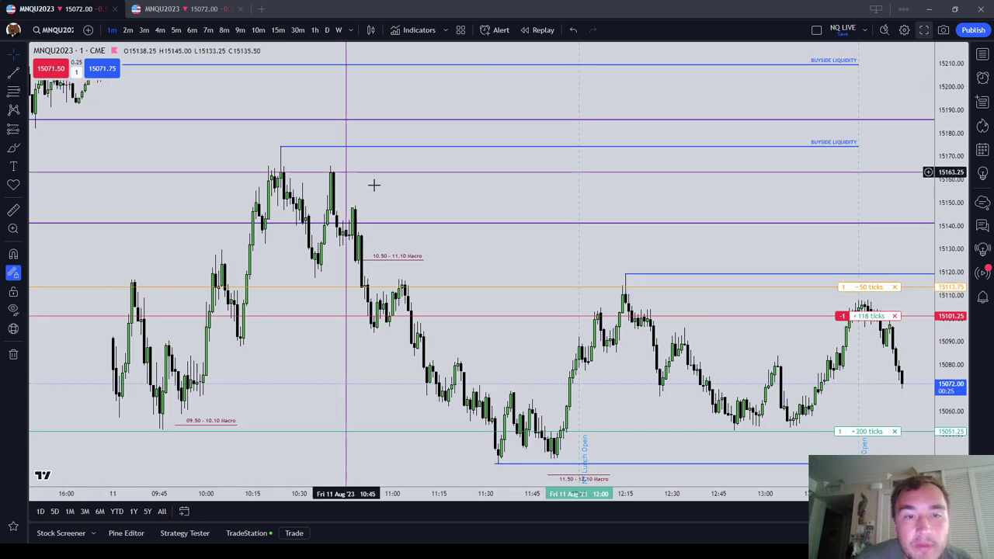
Switch the 15301.50 trend line to the BUYSIDE LIQUIDITY template and extend its later end to about 15:20
scroll(386, 192, down, 6)
drag(298, 225, 718, 250)
drag(419, 252, 741, 260)
drag(378, 284, 678, 295)
click(729, 254)
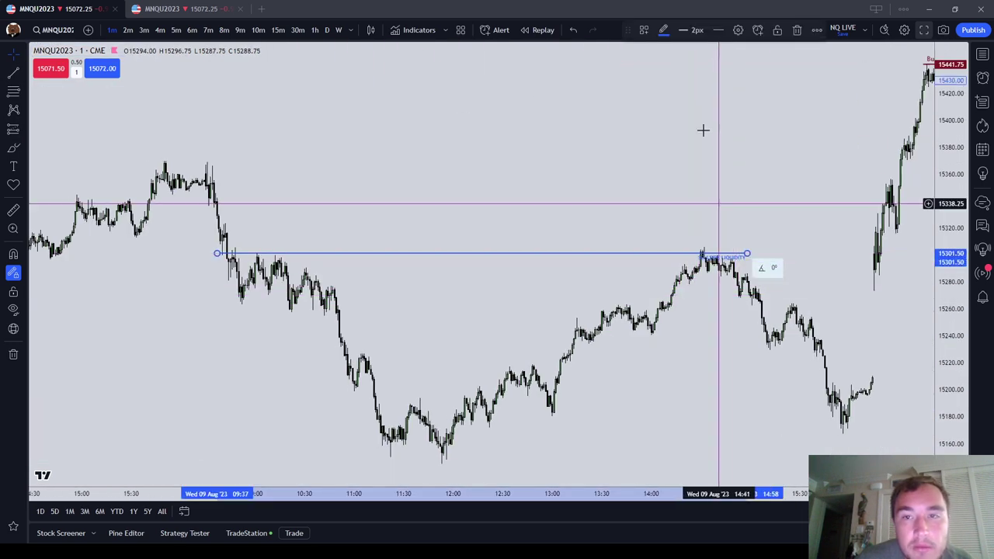
click(643, 29)
click(691, 193)
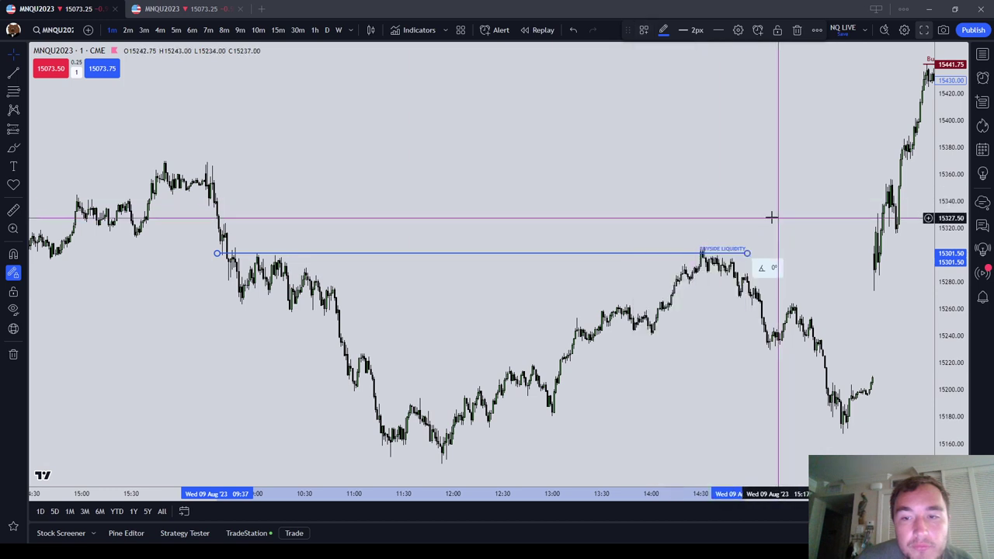
click(677, 201)
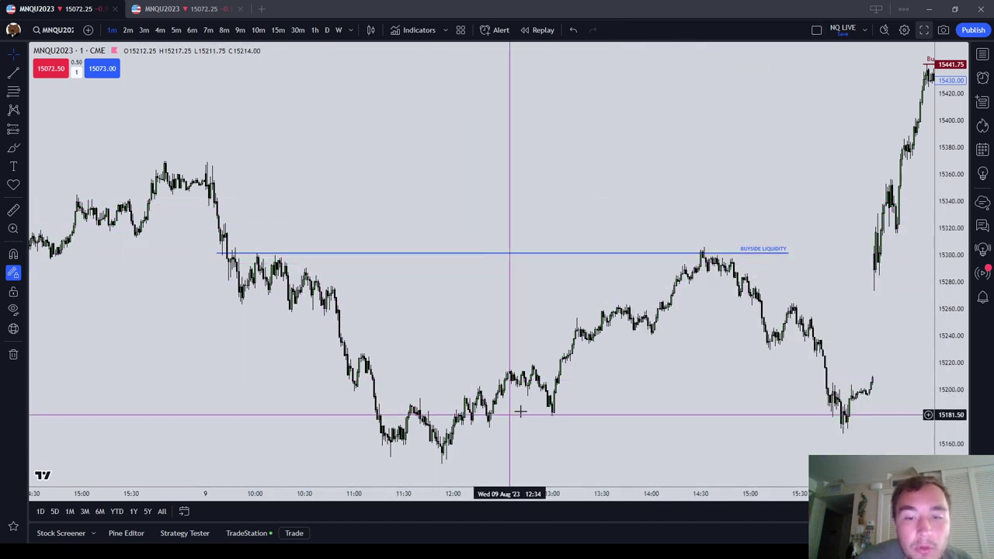
Brush circles around the 9 Aug consolidations at about 12:10–13:00 and 13:15–14:05, and around the high at the buyside liquidity line
scroll(491, 420, up, 1)
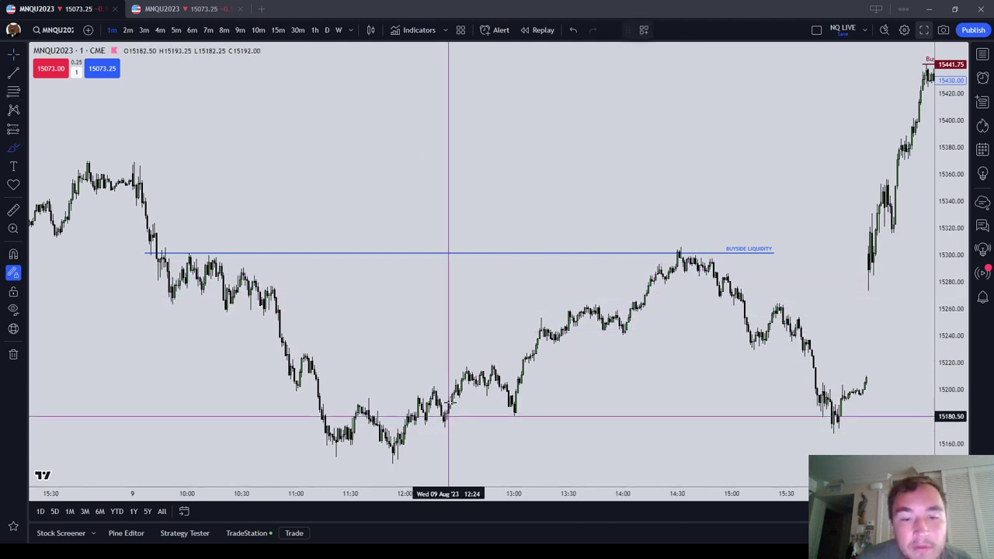
mouse_move(448, 416)
mouse_down()
mouse_move(442, 391)
mouse_move(512, 408)
mouse_up()
mouse_move(583, 306)
mouse_down()
mouse_move(626, 347)
mouse_move(605, 317)
mouse_up()
mouse_move(685, 257)
mouse_down()
mouse_move(672, 267)
mouse_move(681, 247)
mouse_up()
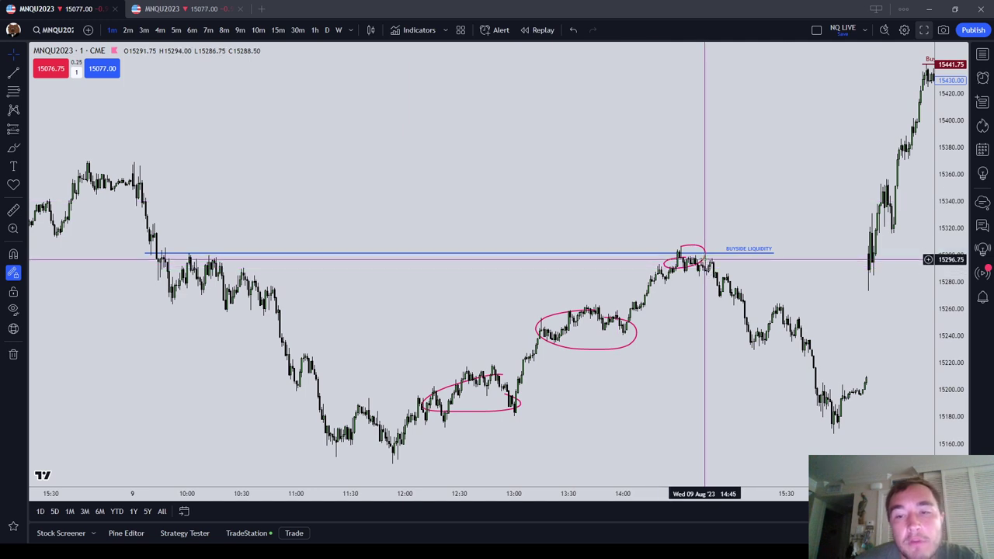
Delete the brush circles from the 9 Aug consolidations and the buyside liquidity high
drag(761, 142, 573, 106)
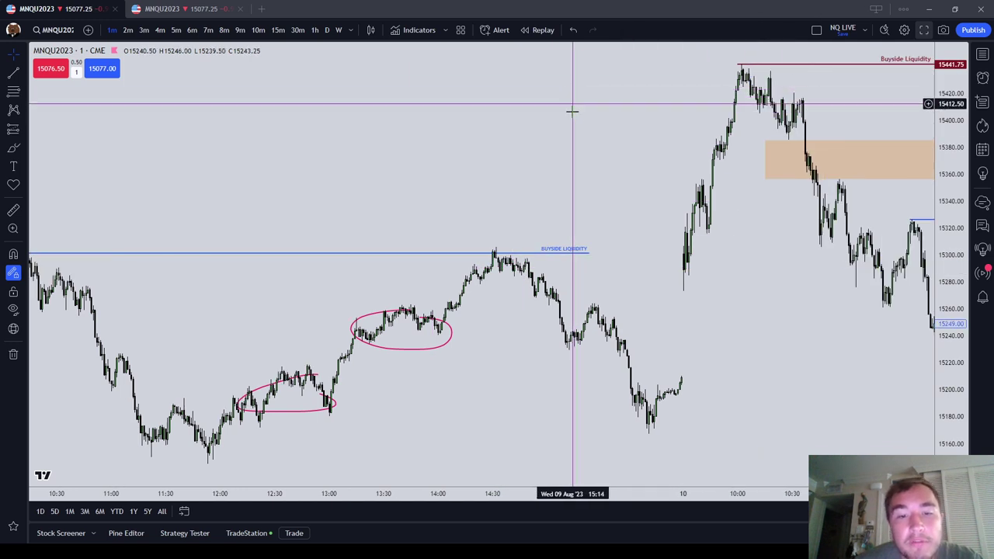
click(450, 332)
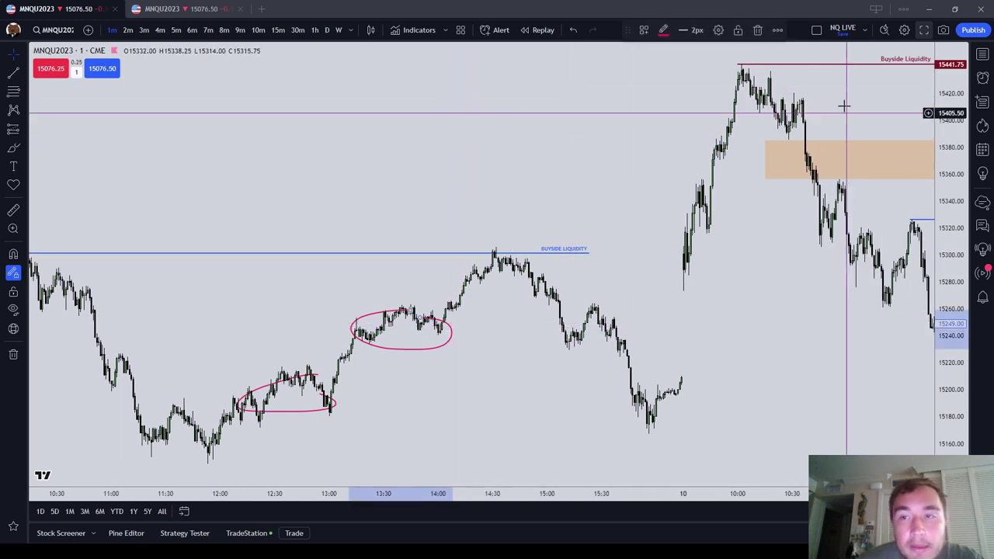
click(757, 29)
click(322, 376)
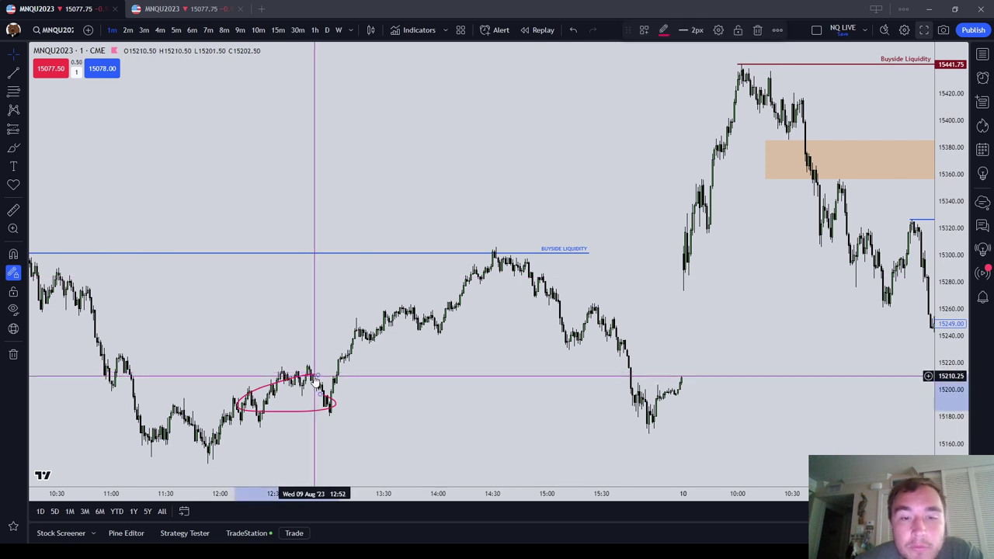
click(757, 29)
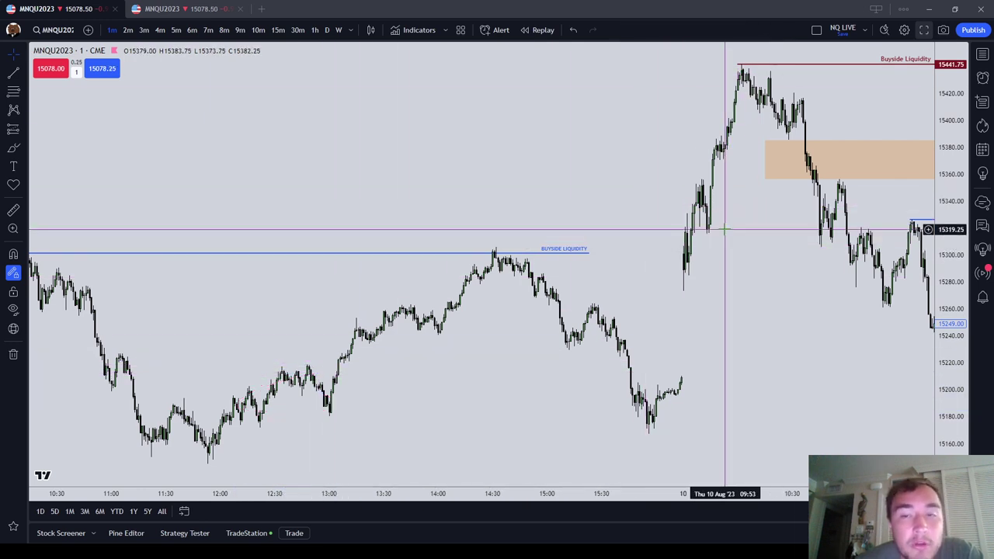
Draw a horizontal trend line at 15273.00 from the 10 Aug opening low to 11:48 on Thu 10 Aug
scroll(724, 229, down, 3)
drag(799, 140, 544, 112)
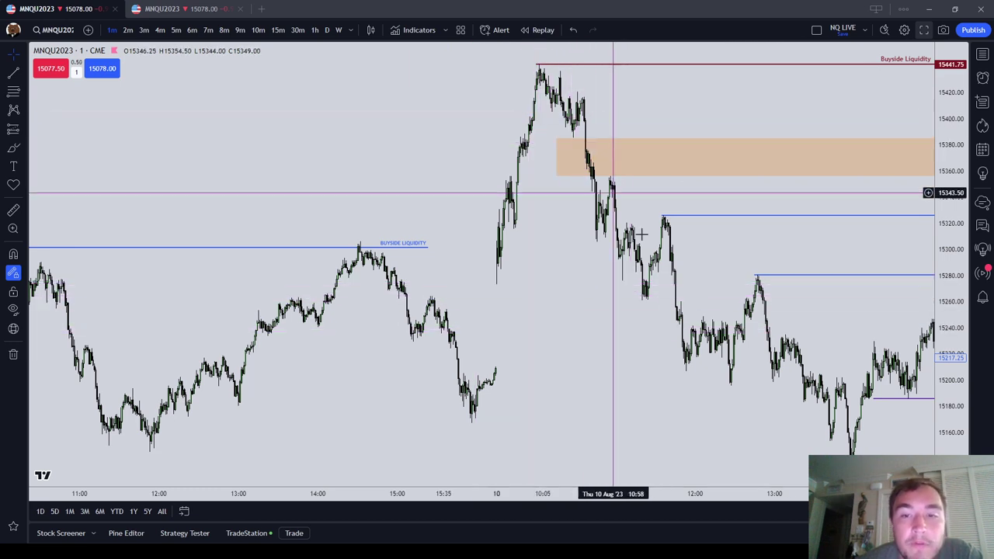
scroll(712, 334, up, 2)
scroll(712, 334, up, 1)
drag(562, 334, 507, 333)
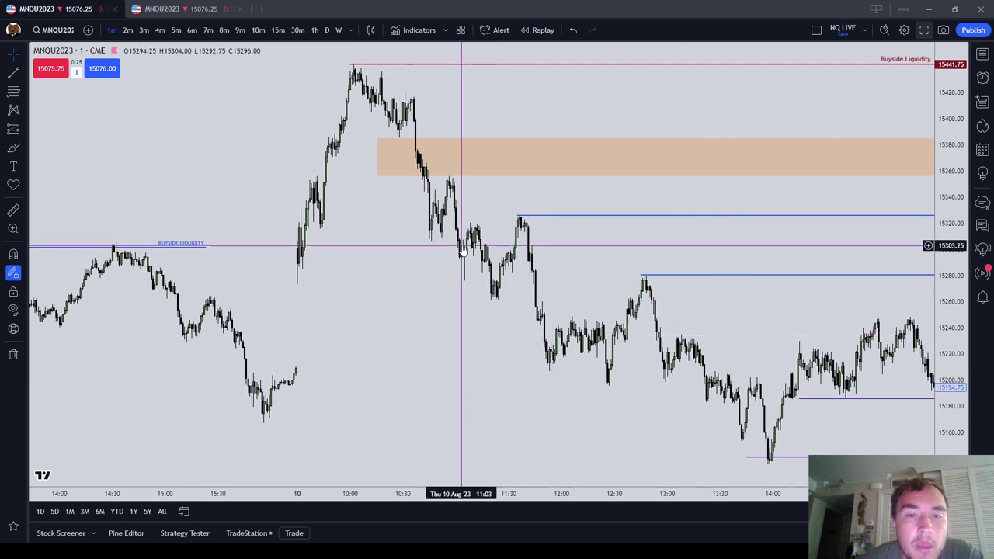
click(8, 77)
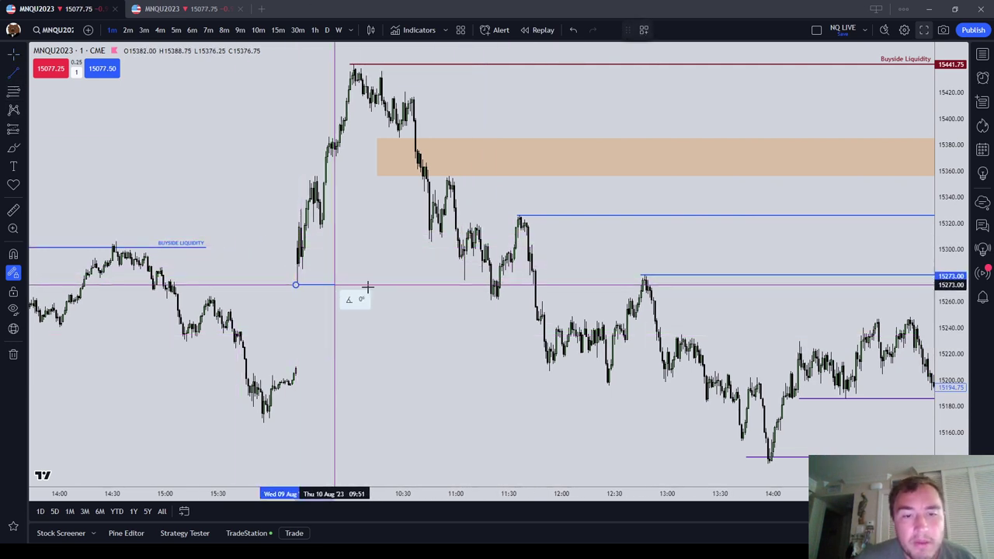
click(540, 284)
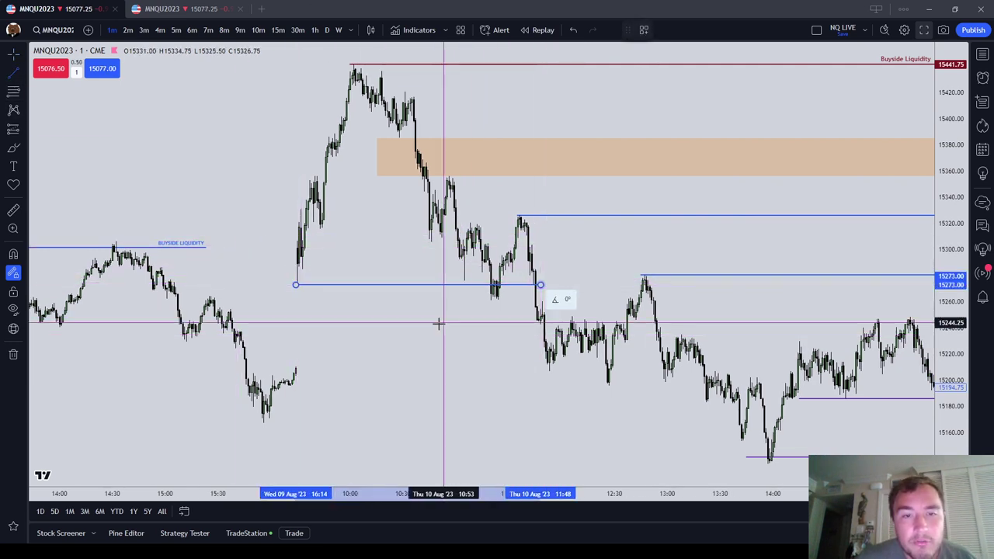
Brush circles around the 10 Aug high near 10:00, the pullback low before it and the opening low
click(12, 149)
mouse_move(377, 68)
mouse_down()
mouse_move(359, 68)
mouse_move(404, 93)
mouse_move(388, 78)
mouse_up()
mouse_move(329, 224)
mouse_down()
mouse_move(318, 226)
mouse_move(328, 222)
mouse_up()
drag(306, 278, 308, 279)
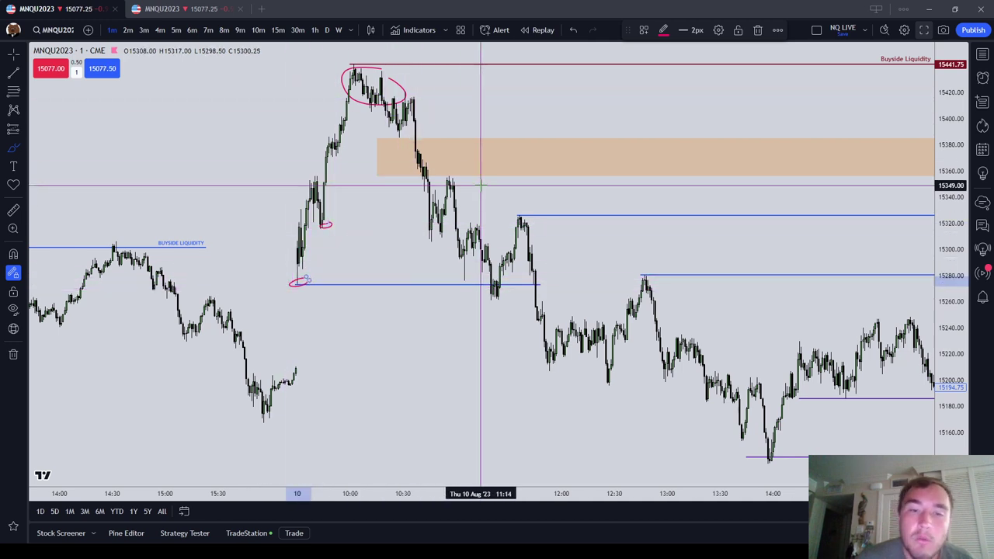
Brush short horizontal marks at the swing highs and lows of the 10 Aug decline, and an arc under the low below 15273.00
drag(414, 233, 458, 231)
drag(432, 188, 475, 188)
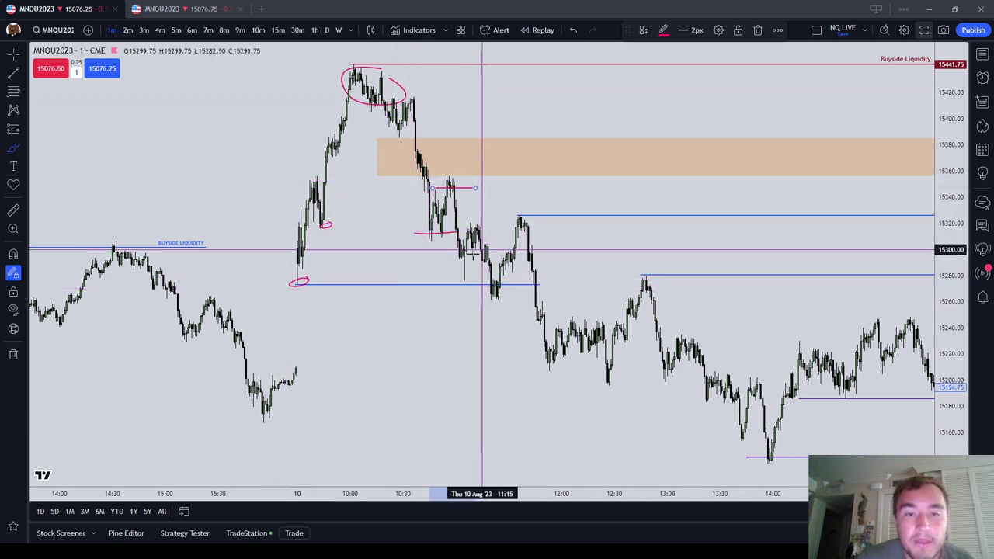
mouse_move(461, 256)
mouse_down()
mouse_move(499, 252)
mouse_move(513, 231)
mouse_up()
mouse_move(499, 283)
mouse_down()
mouse_move(479, 285)
mouse_move(509, 287)
mouse_up()
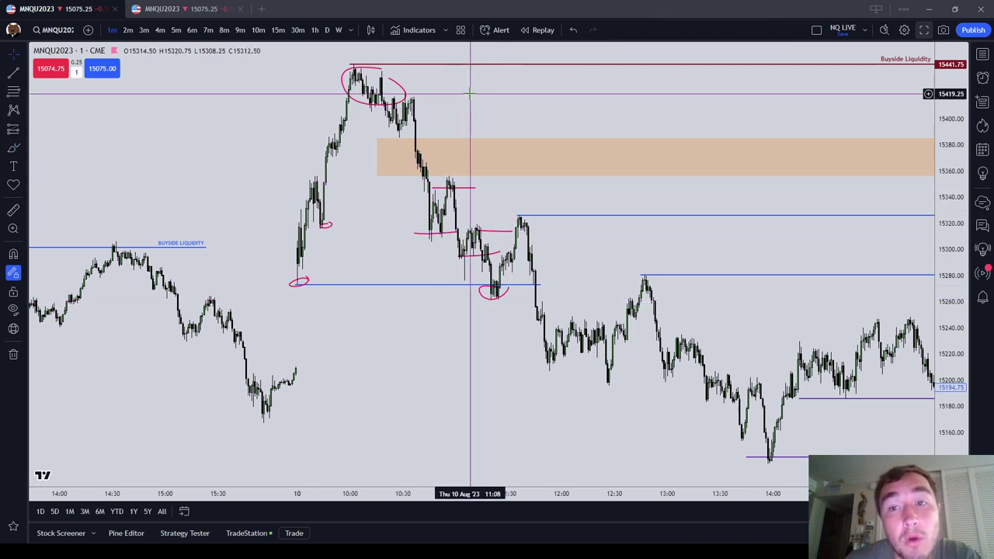
Delete the circle at the 10:00 high, and brush an oval around the rally to the 11:37 high with a falling arrow after it
click(401, 98)
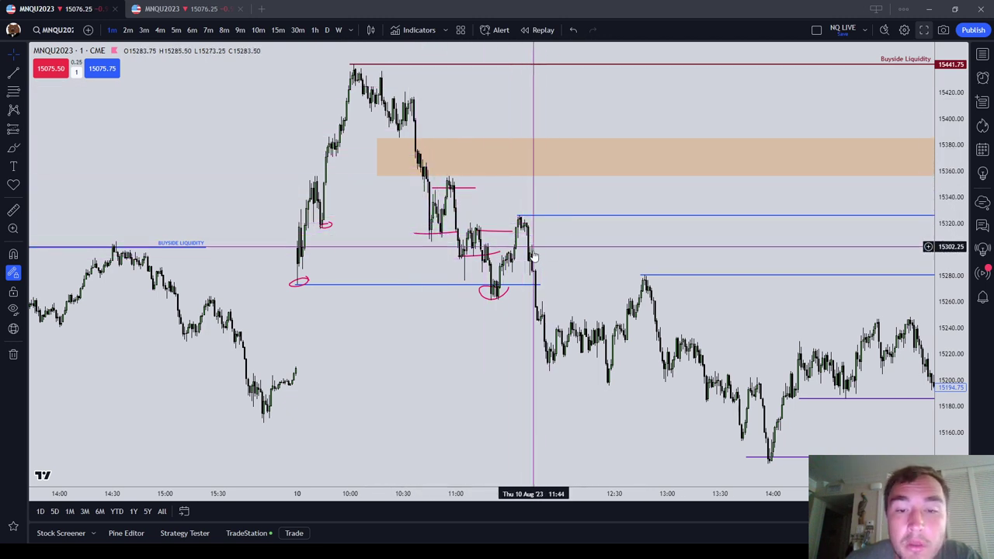
mouse_move(534, 254)
mouse_down()
mouse_move(479, 212)
mouse_move(457, 230)
mouse_move(483, 232)
mouse_move(484, 288)
mouse_move(505, 283)
mouse_up()
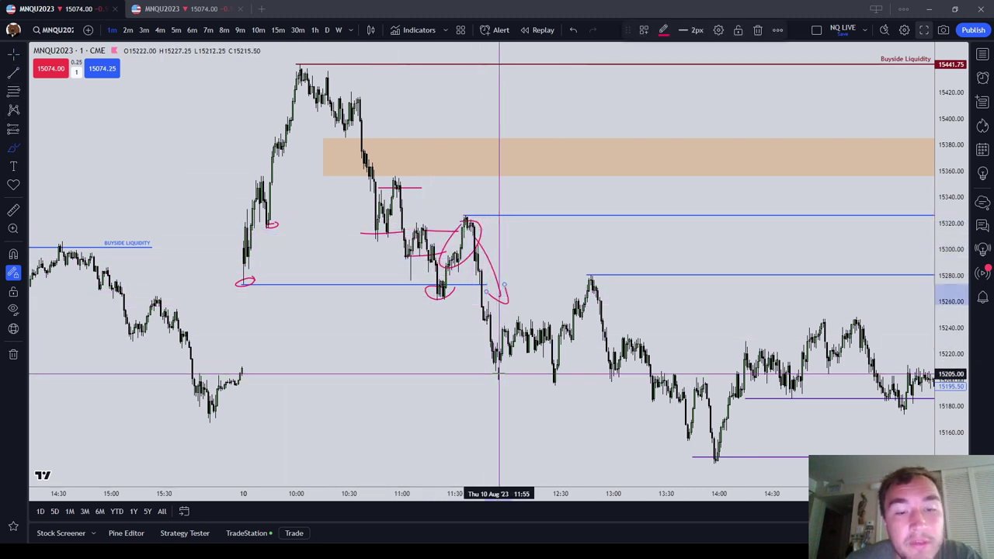
key(Escape)
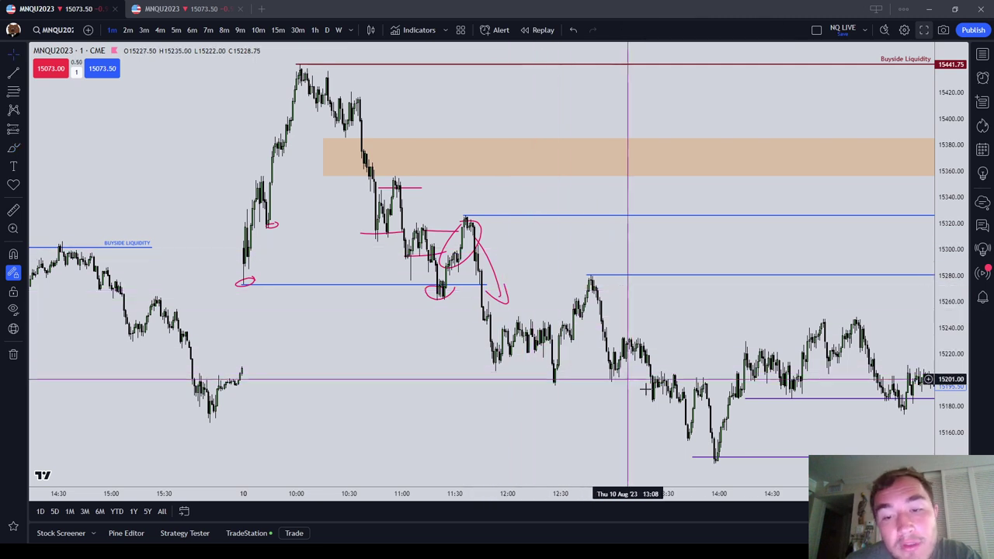